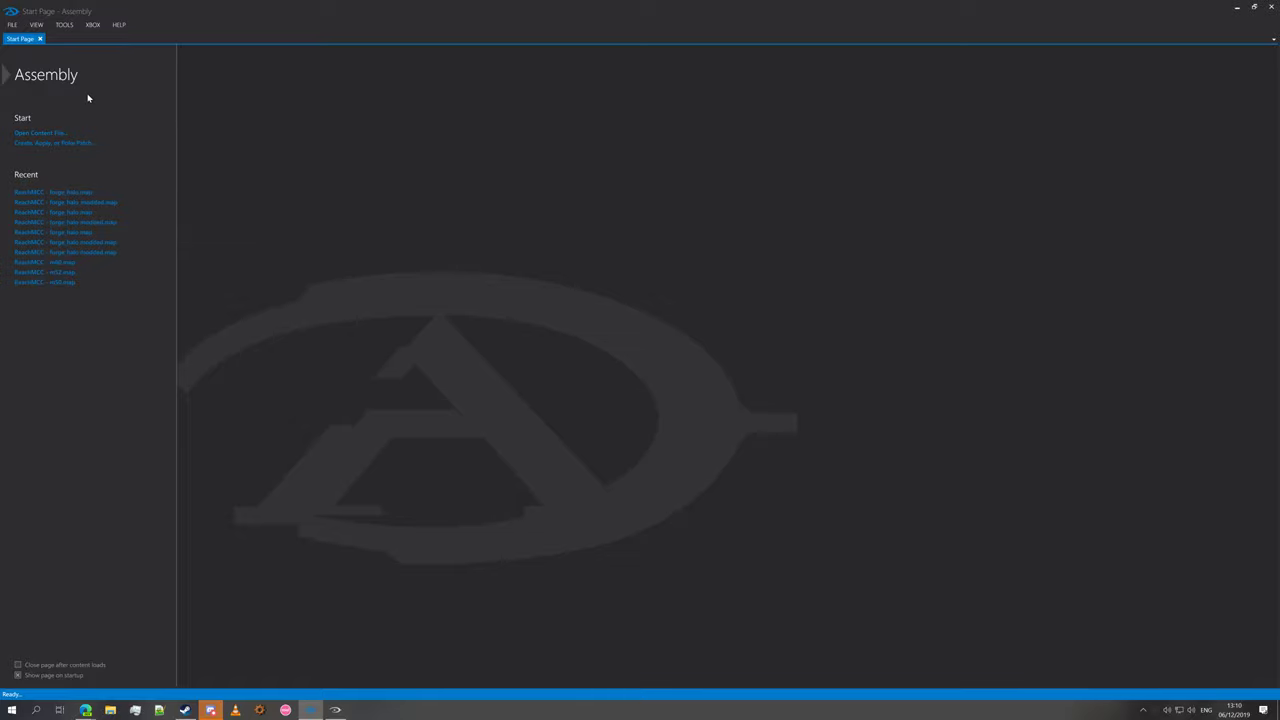
# Step: Open forge_halo.map from the maps folder in Assembly and browse its tag list
pyautogui.click(337, 711)
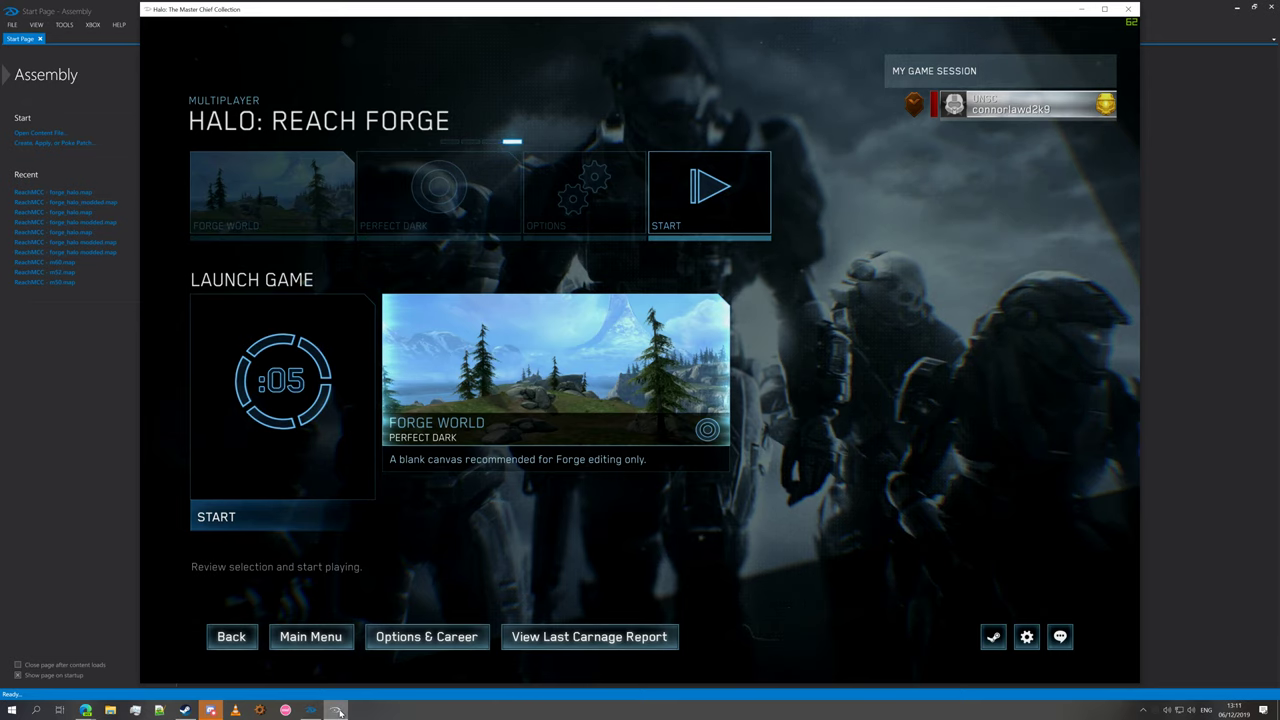
pyautogui.hotkey('alt', 'Tab')
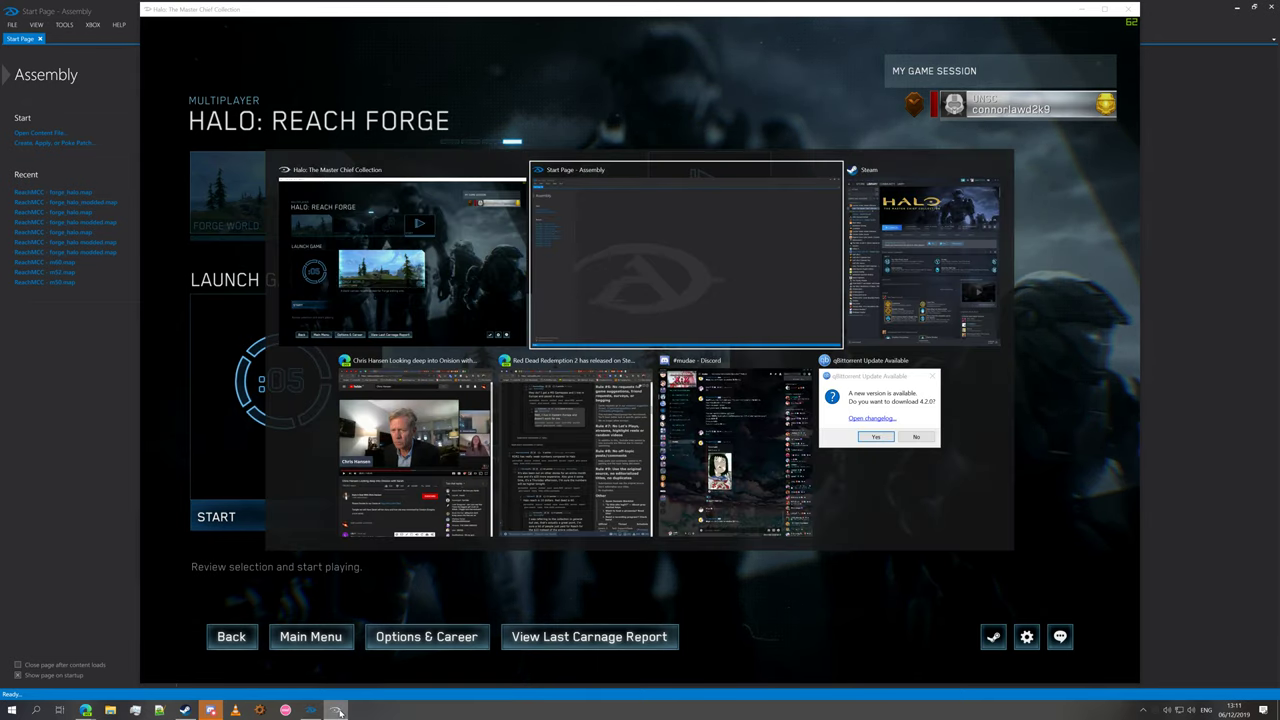
pyautogui.click(29, 133)
pyautogui.scroll(-10, 329, 189)
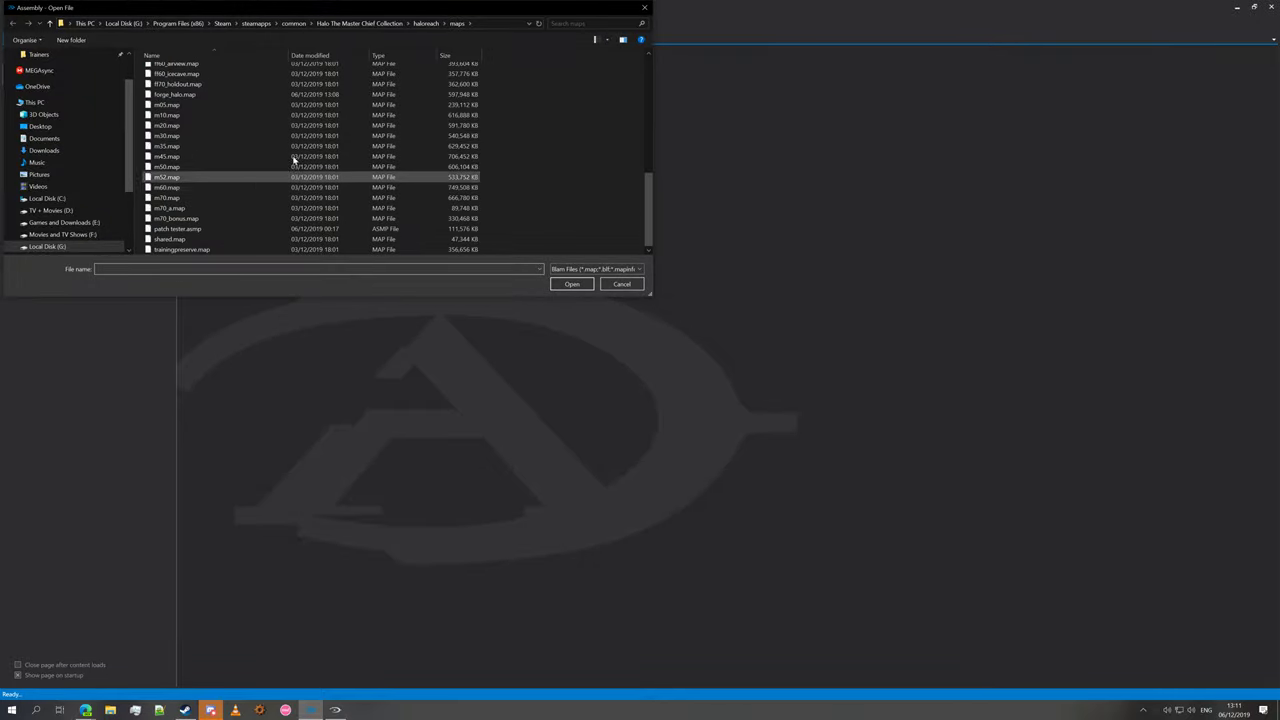
pyautogui.doubleClick(188, 95)
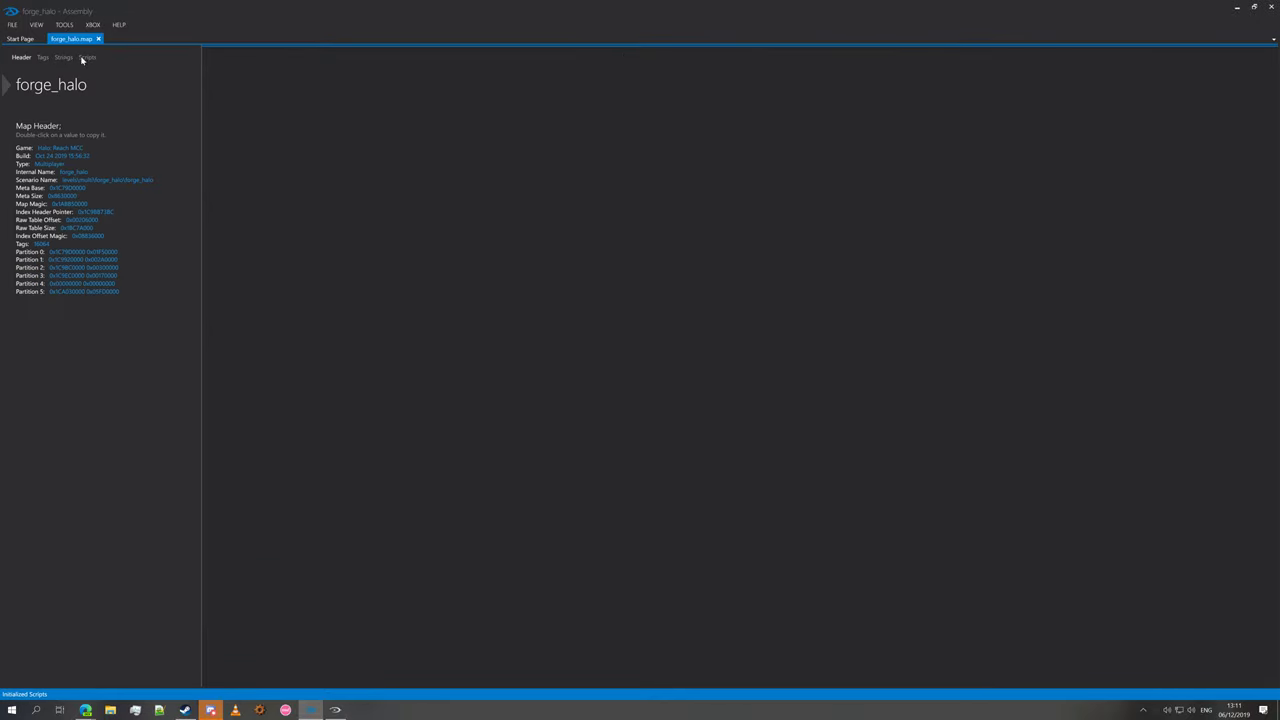
pyautogui.click(43, 57)
pyautogui.scroll(-4, 60, 220)
pyautogui.scroll(-16, 40, 410)
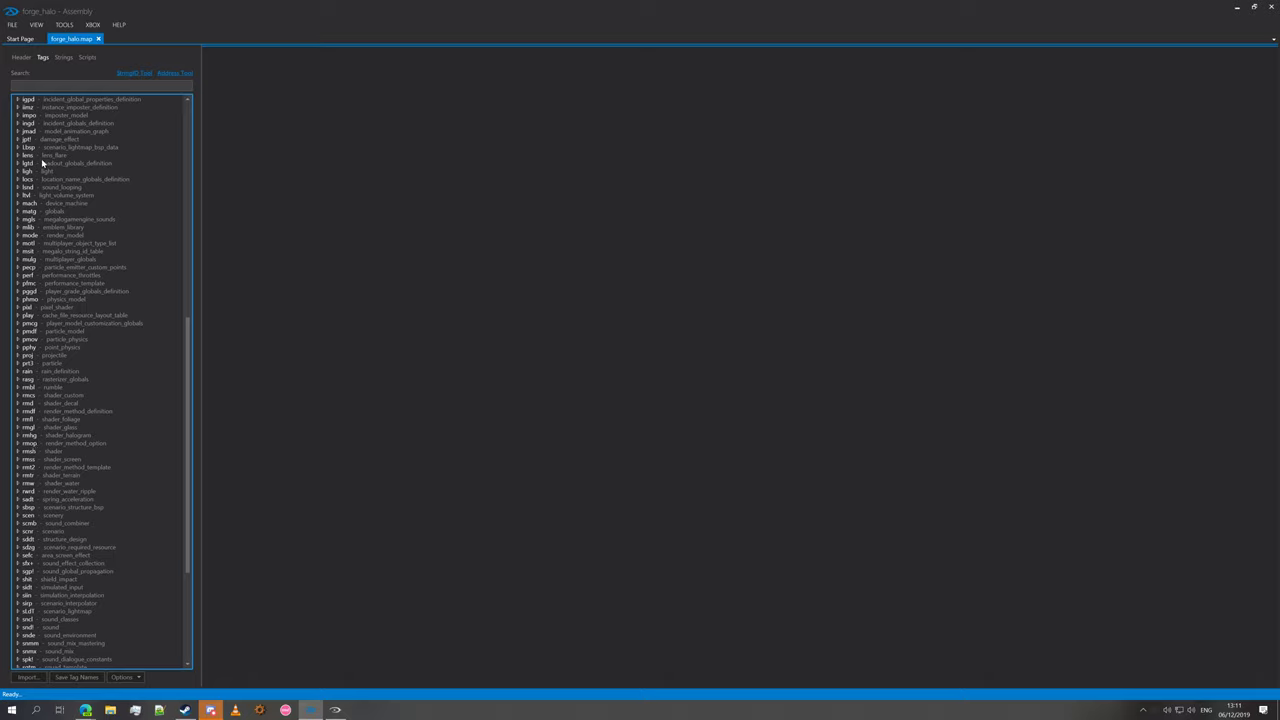
# Step: Look over the map's header and tag list, then return to the localized string languages
pyautogui.click(63, 57)
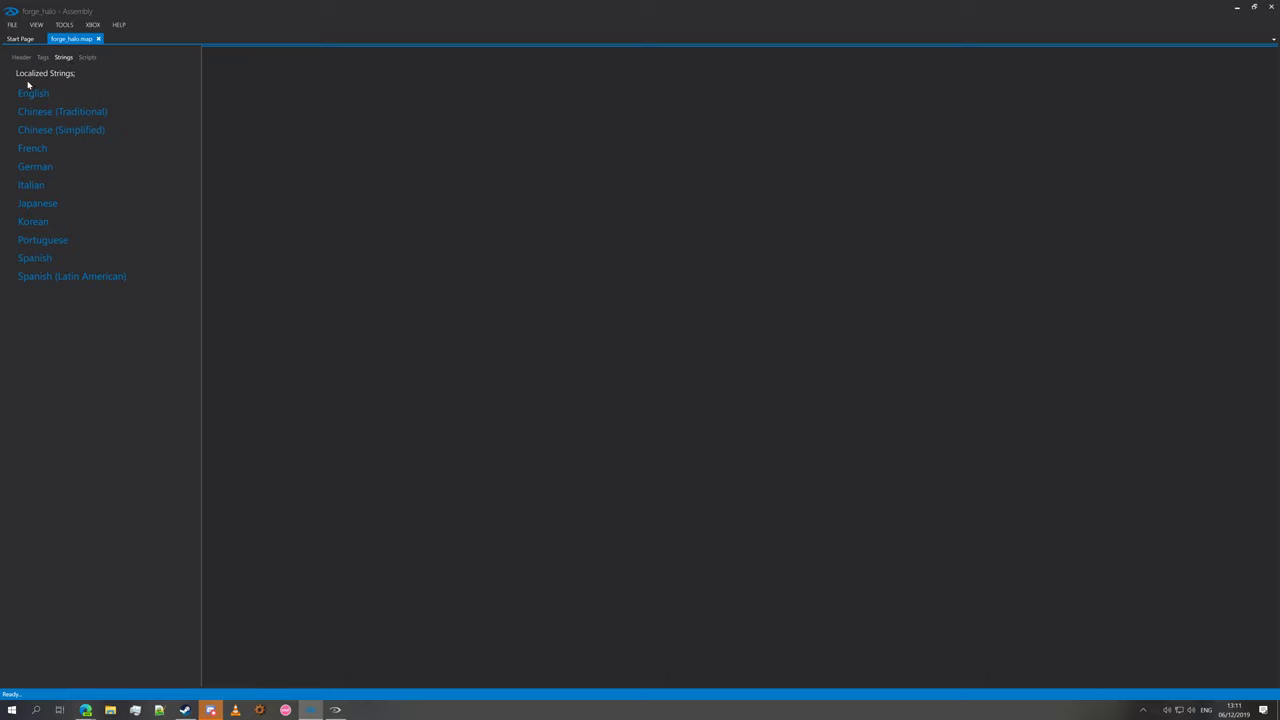
pyautogui.click(20, 57)
pyautogui.click(42, 58)
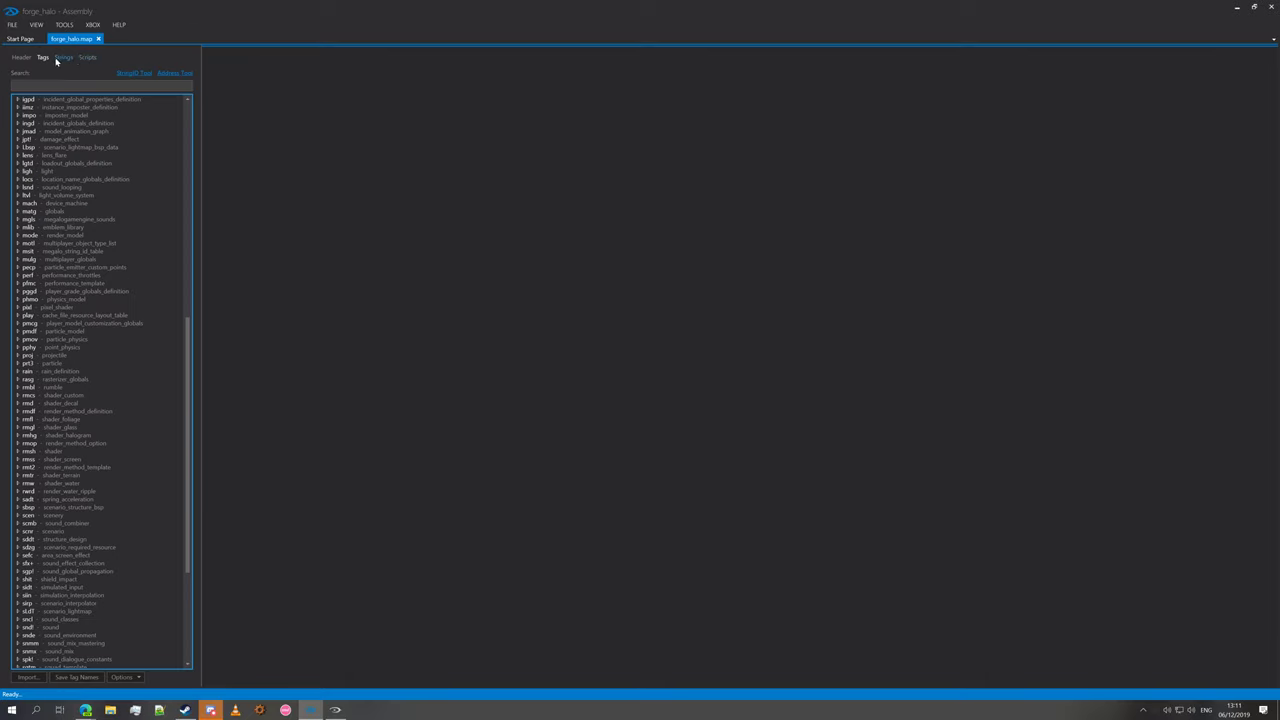
pyautogui.click(62, 57)
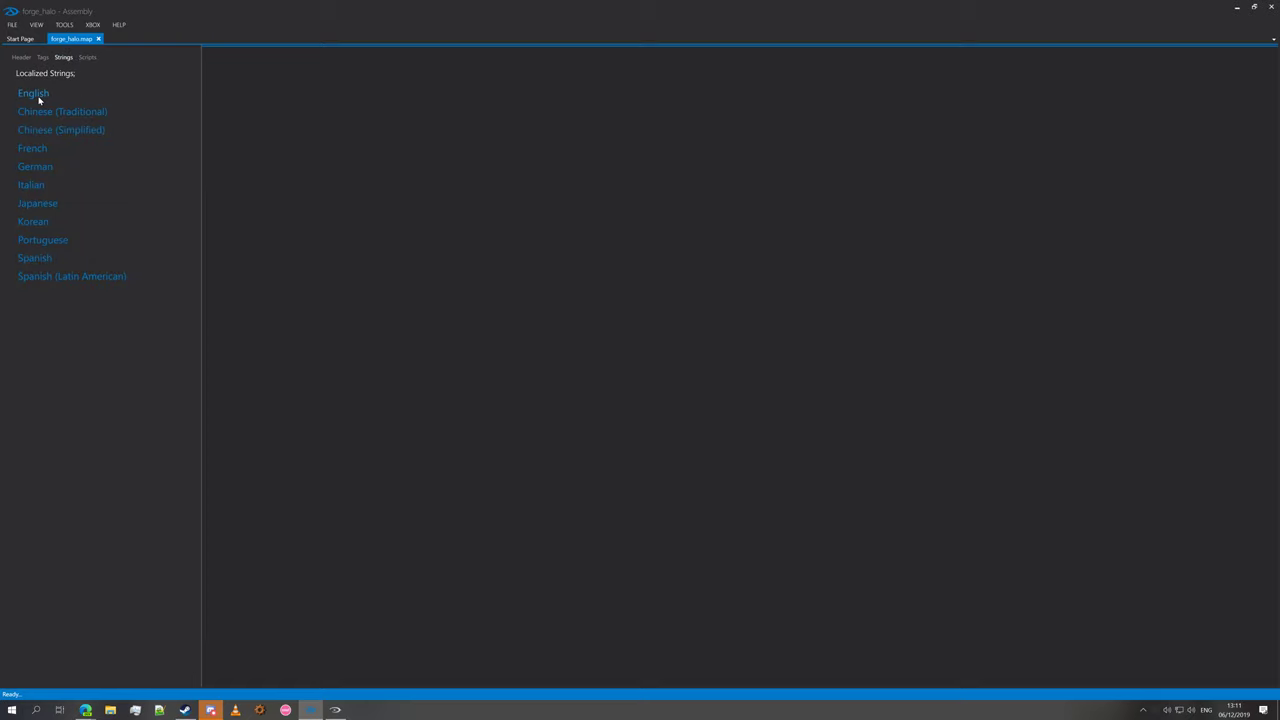
# Step: Load the English ui\cui\strings\forge_strings list and scroll through its vehicle names
pyautogui.click(39, 98)
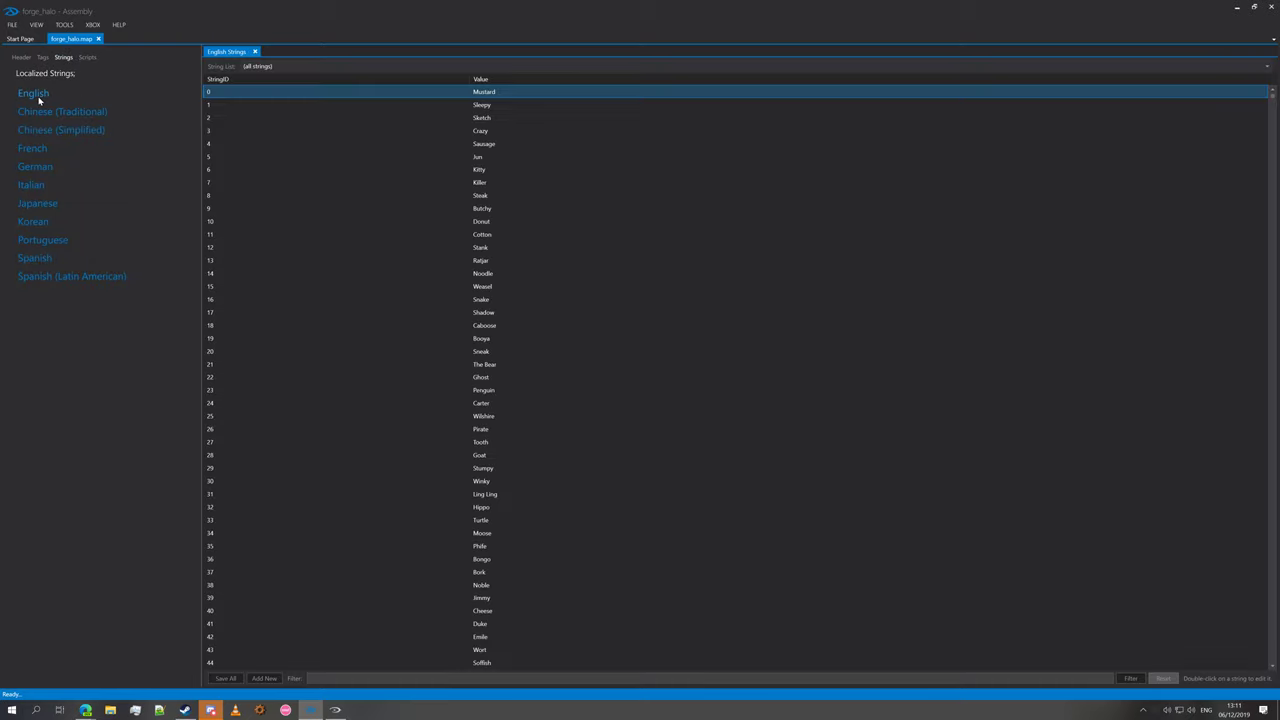
pyautogui.click(380, 67)
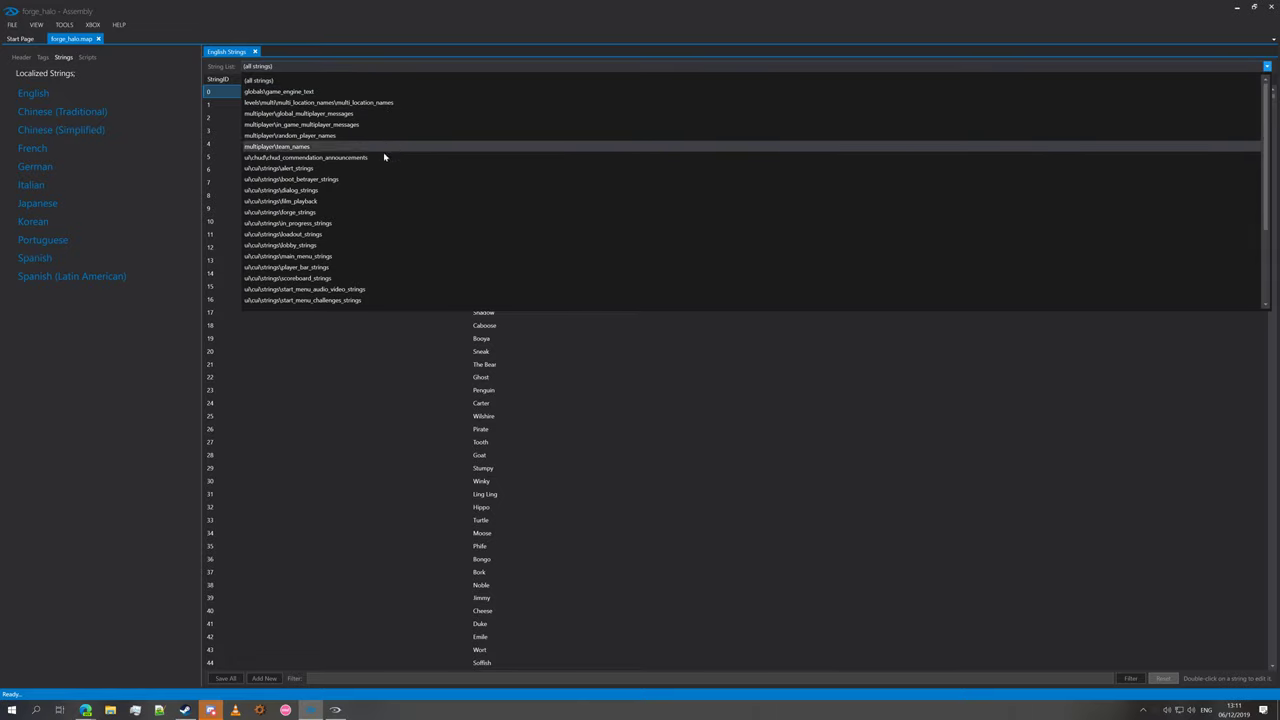
pyautogui.click(390, 214)
pyautogui.scroll(-6, 720, 491)
pyautogui.scroll(-4, 425, 505)
pyautogui.scroll(-4, 425, 505)
pyautogui.scroll(-20, 424, 505)
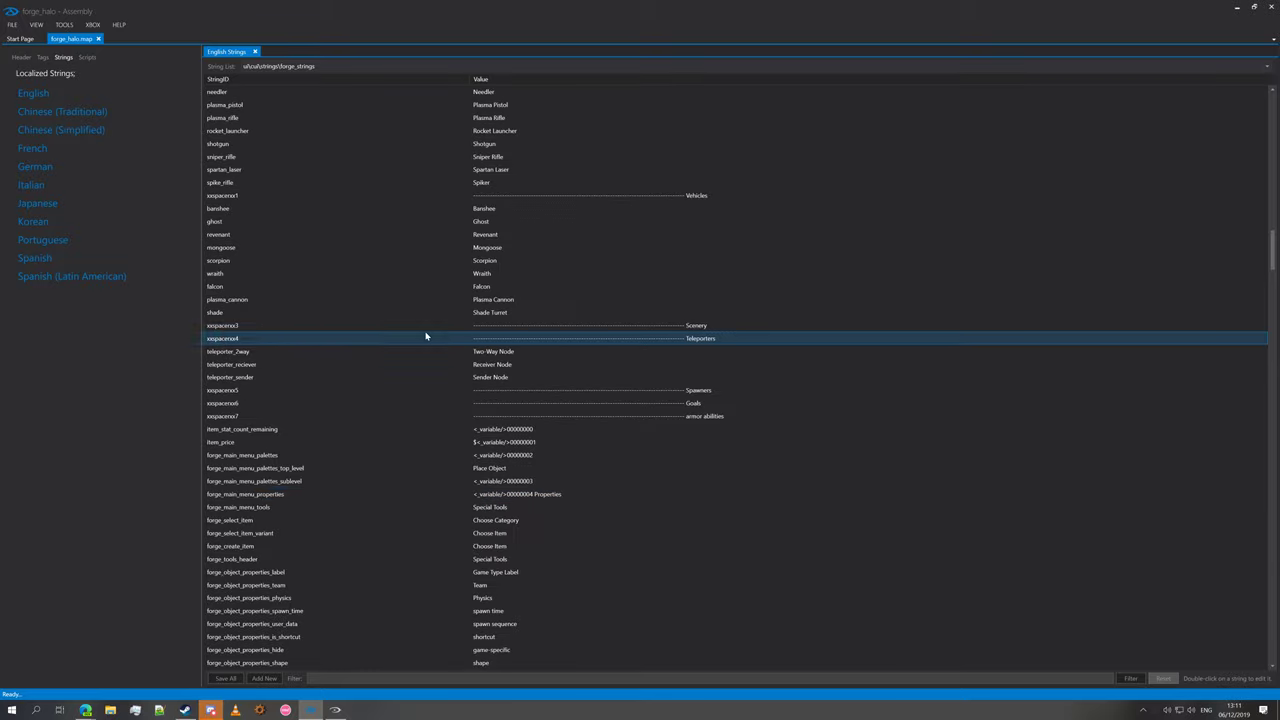
pyautogui.scroll(6, 429, 338)
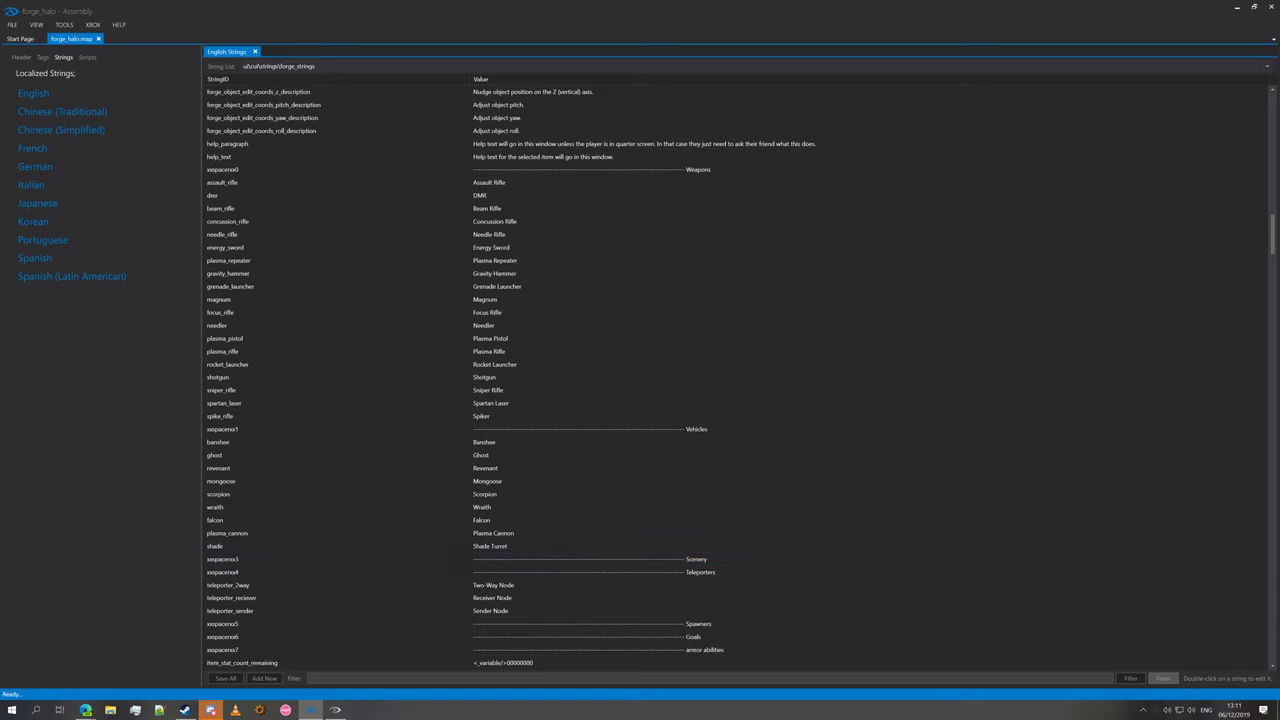
# Step: Add a pelican_forge string ID with the value 'Pelican' and save all strings
pyautogui.click(264, 678)
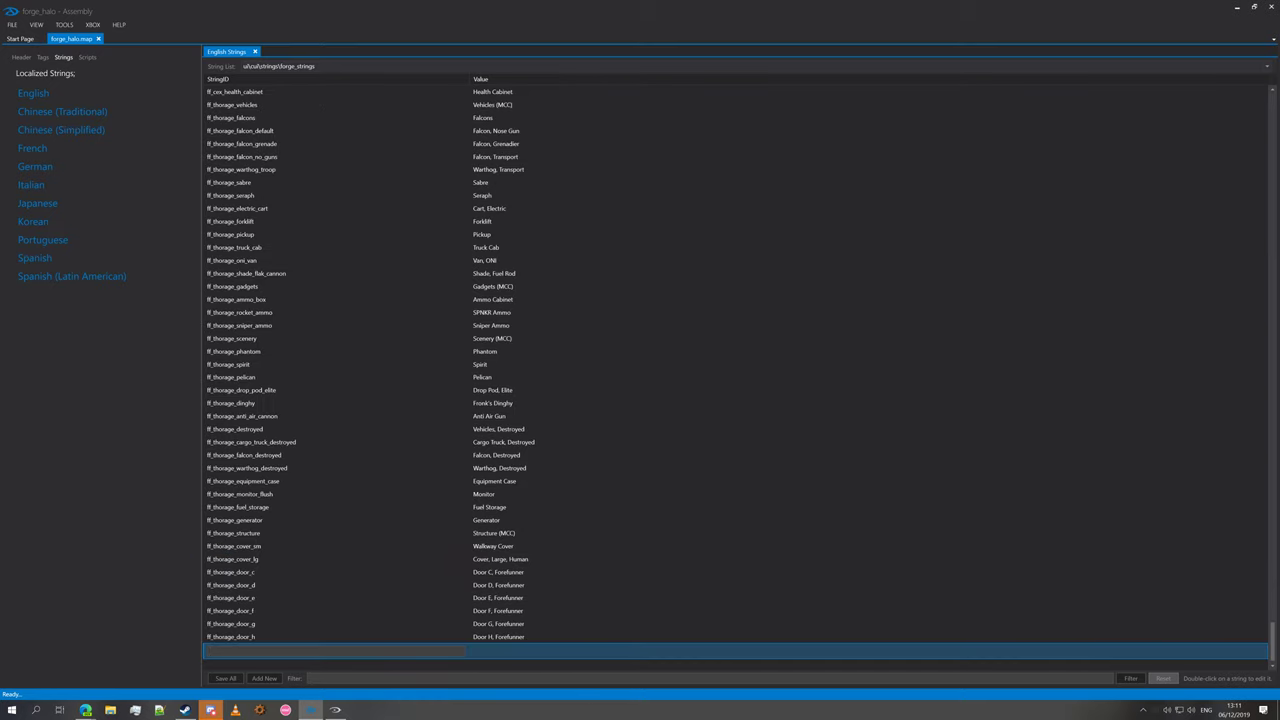
pyautogui.write('pel')
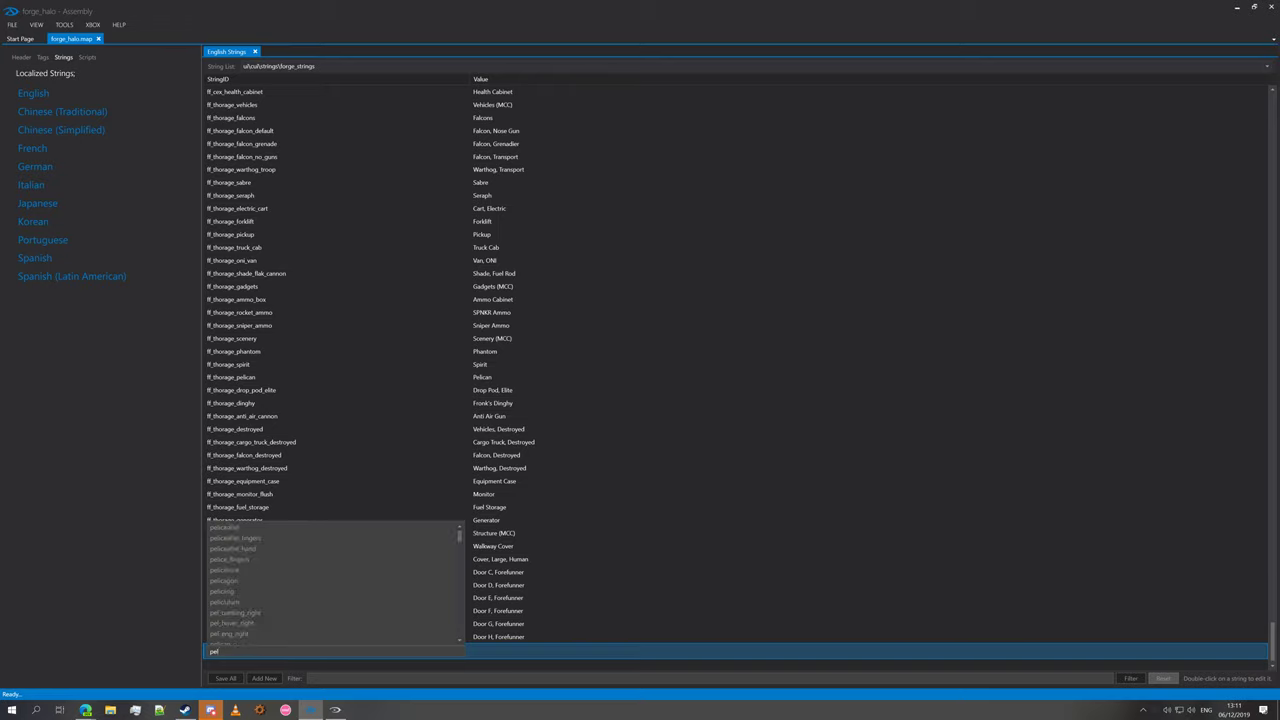
pyautogui.write('ican_for')
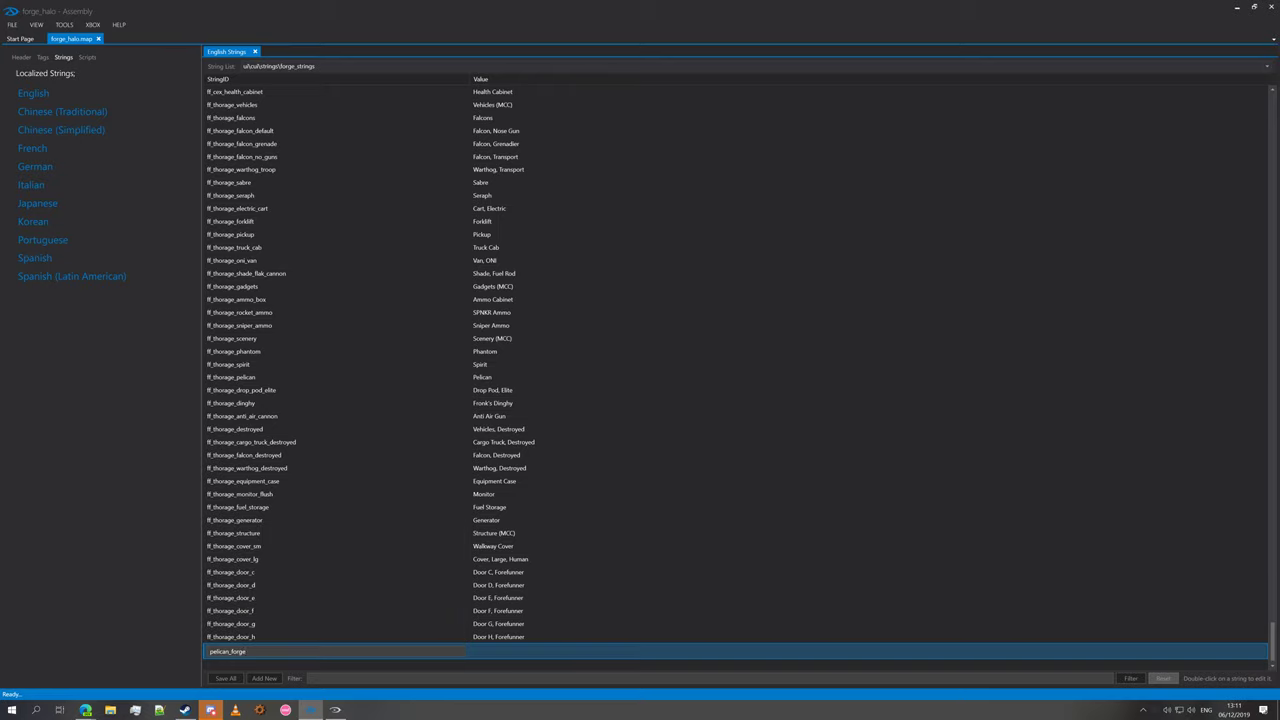
pyautogui.write('ge')
pyautogui.press('Tab')
pyautogui.write('Pelican')
pyautogui.click(238, 679)
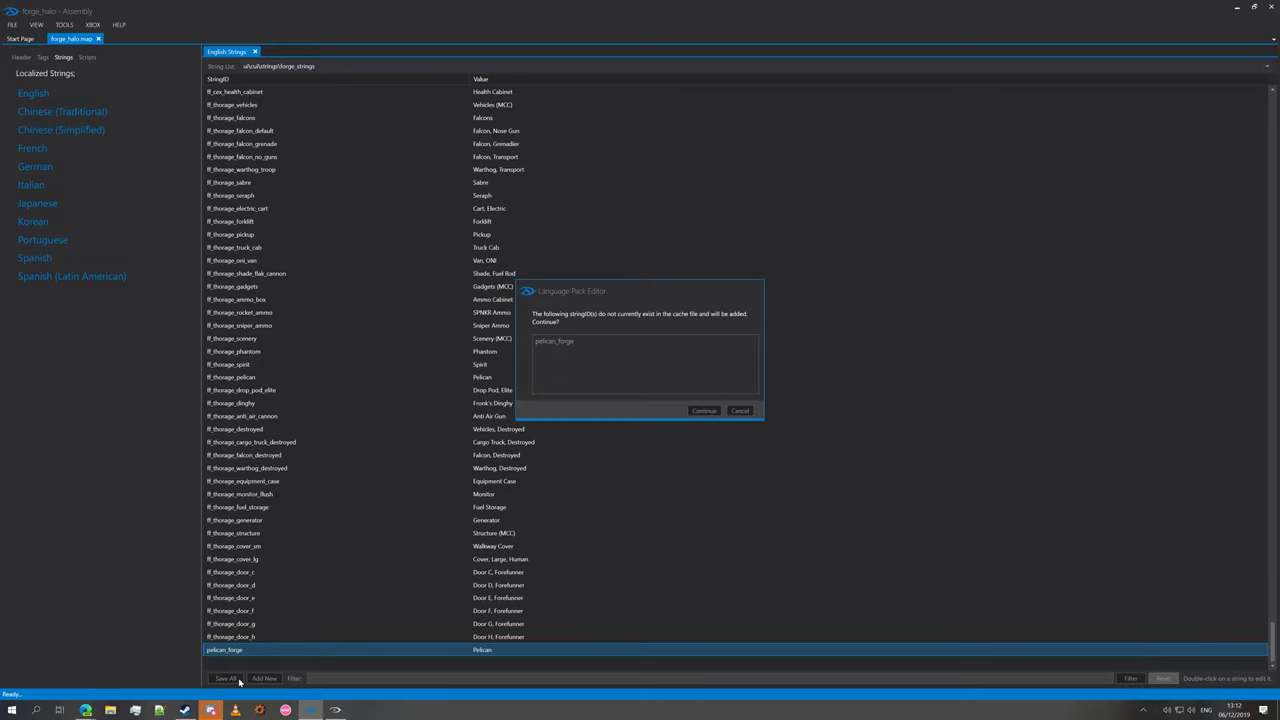
pyautogui.click(700, 411)
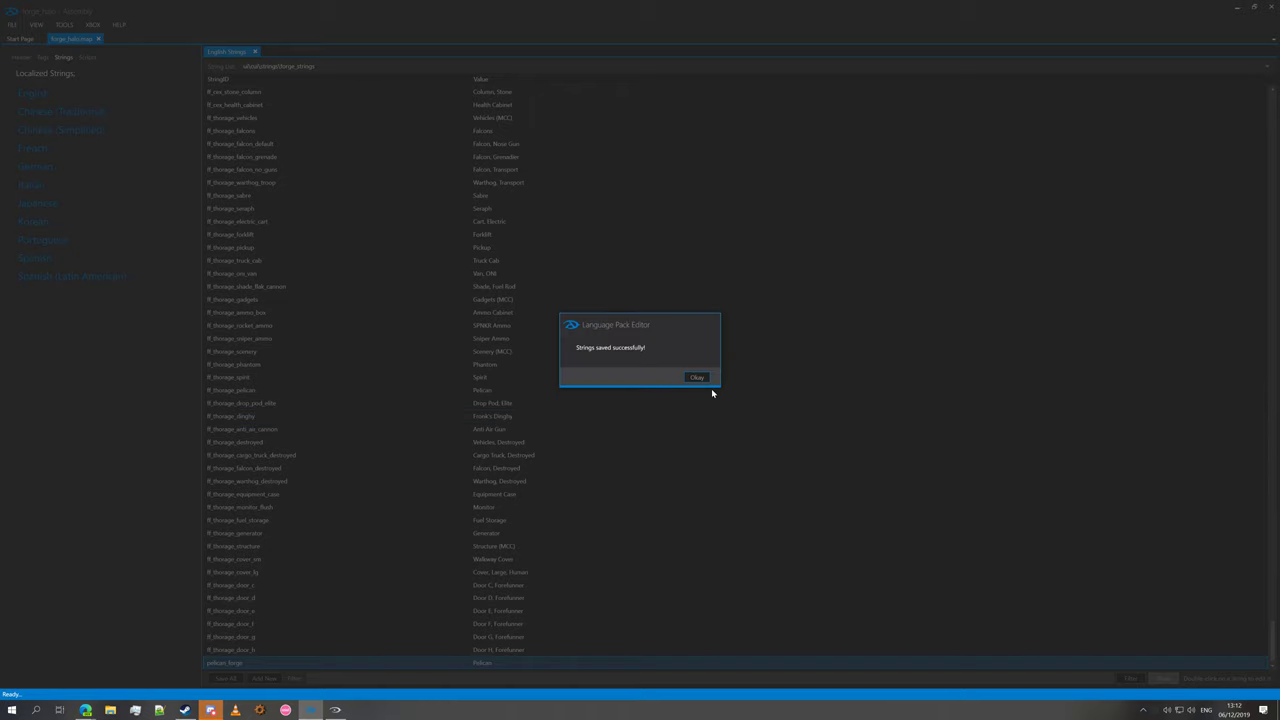
# Step: Switch the English string editor to the ui\hud\hud_messages string list
pyautogui.click(706, 375)
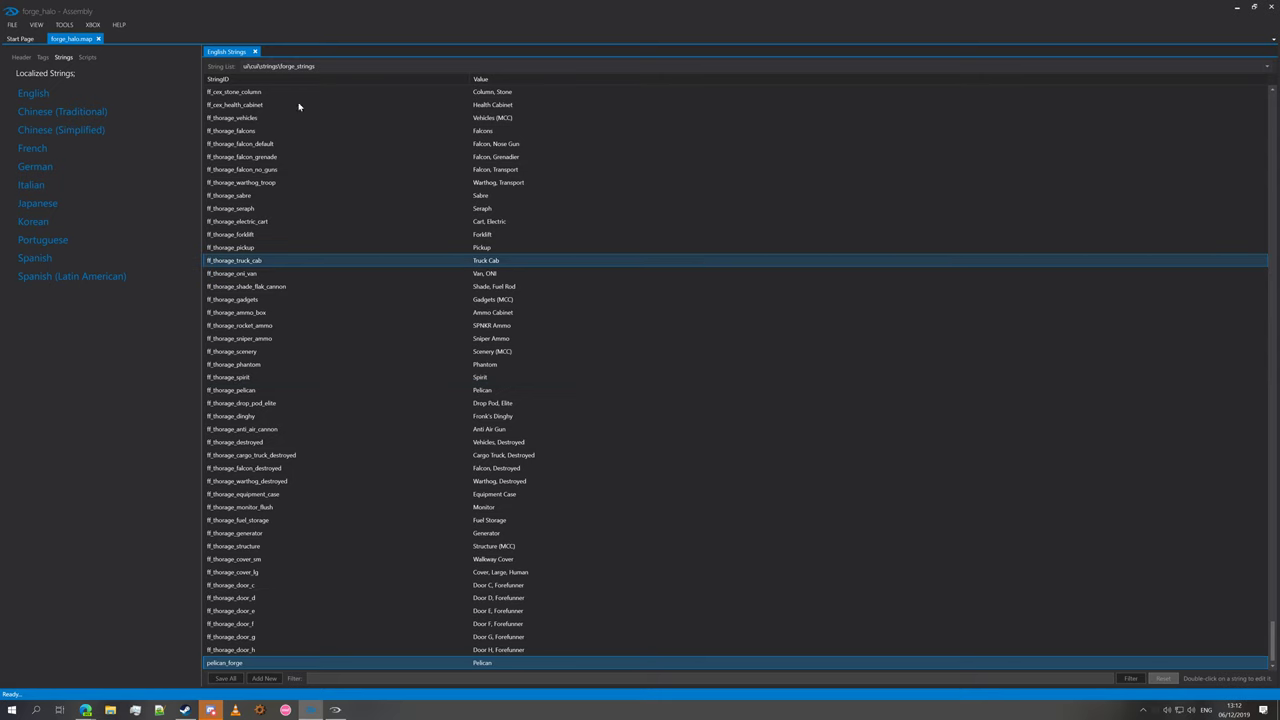
pyautogui.click(285, 68)
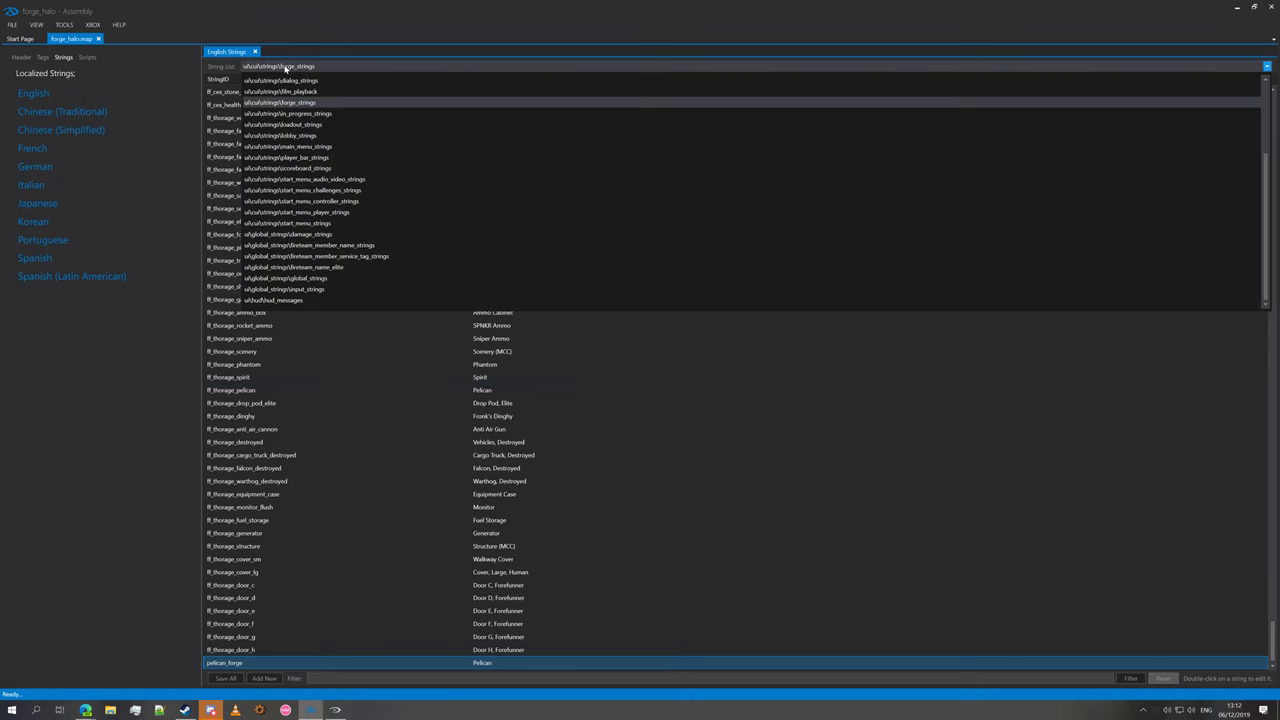
pyautogui.scroll(1, 289, 86)
pyautogui.scroll(-3, 289, 90)
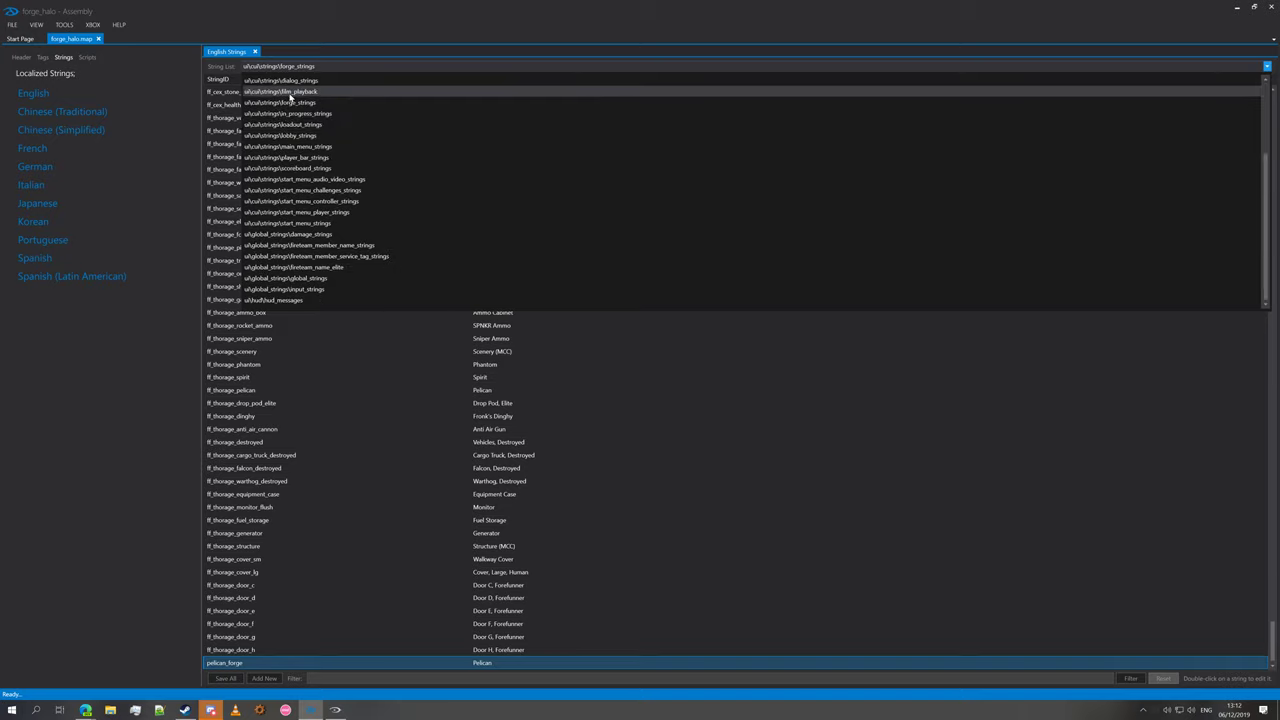
pyautogui.click(340, 303)
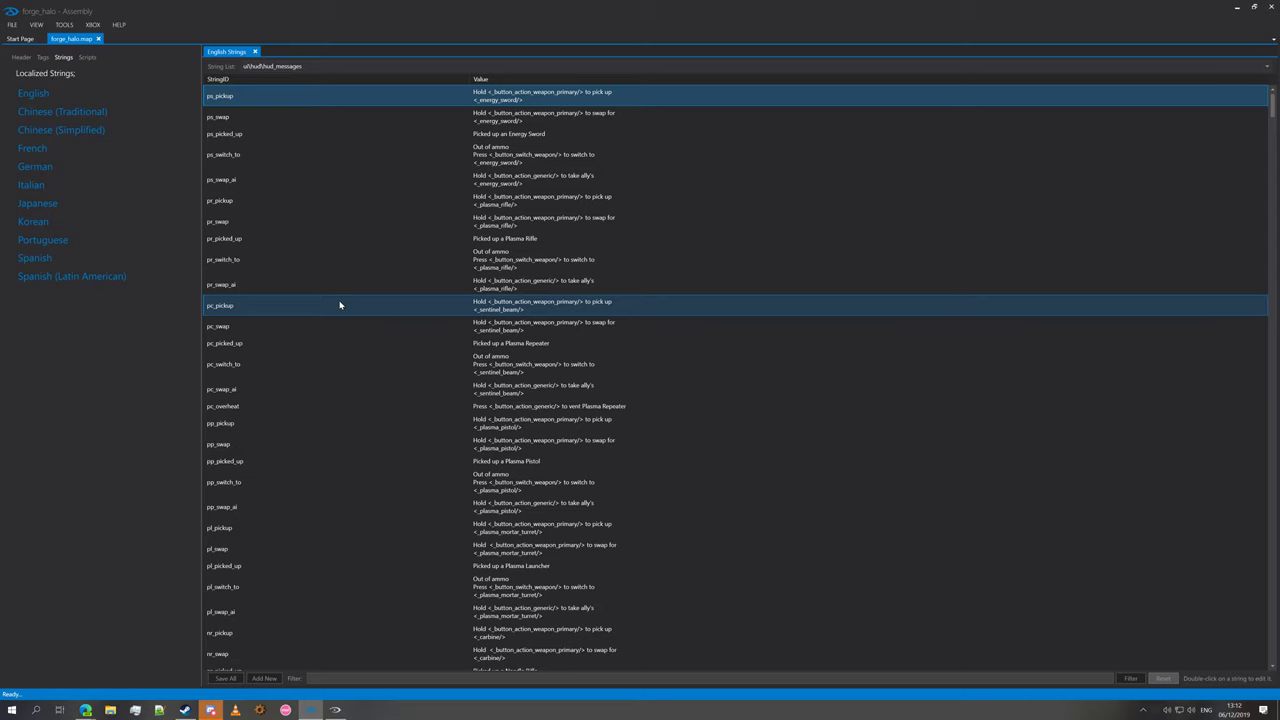
pyautogui.scroll(-2, 320, 554)
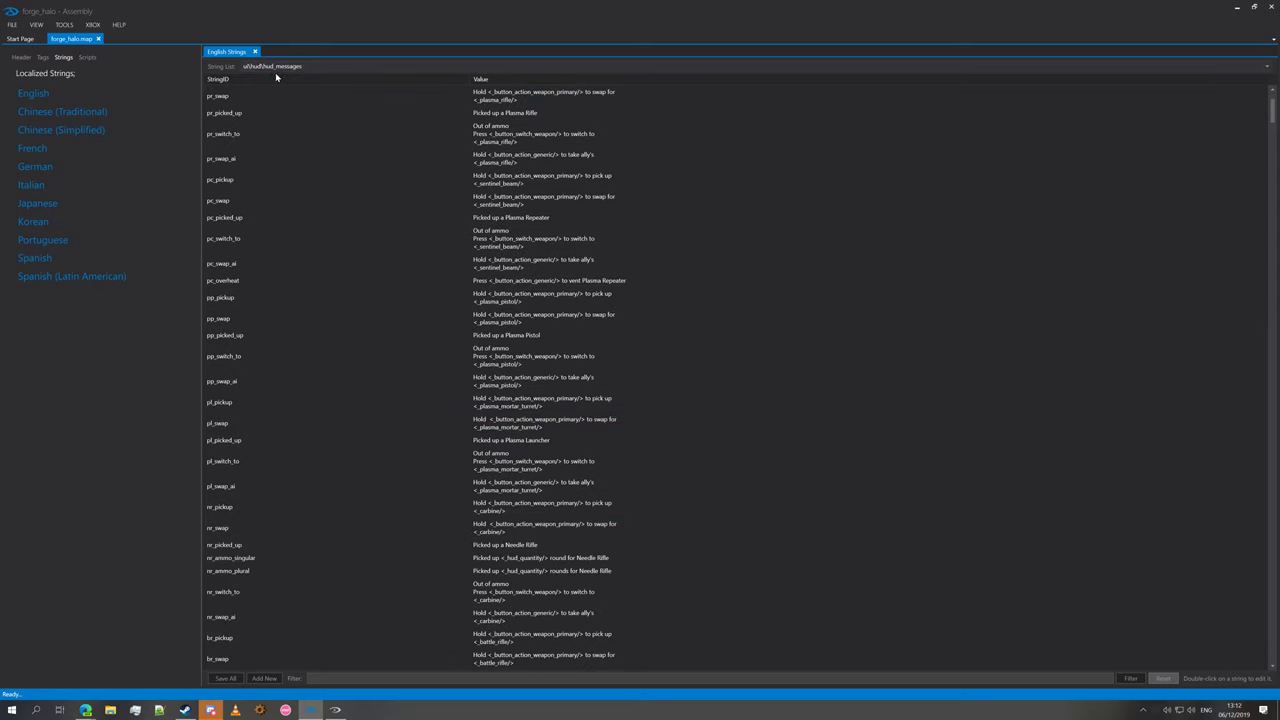
pyautogui.scroll(-10, 350, 220)
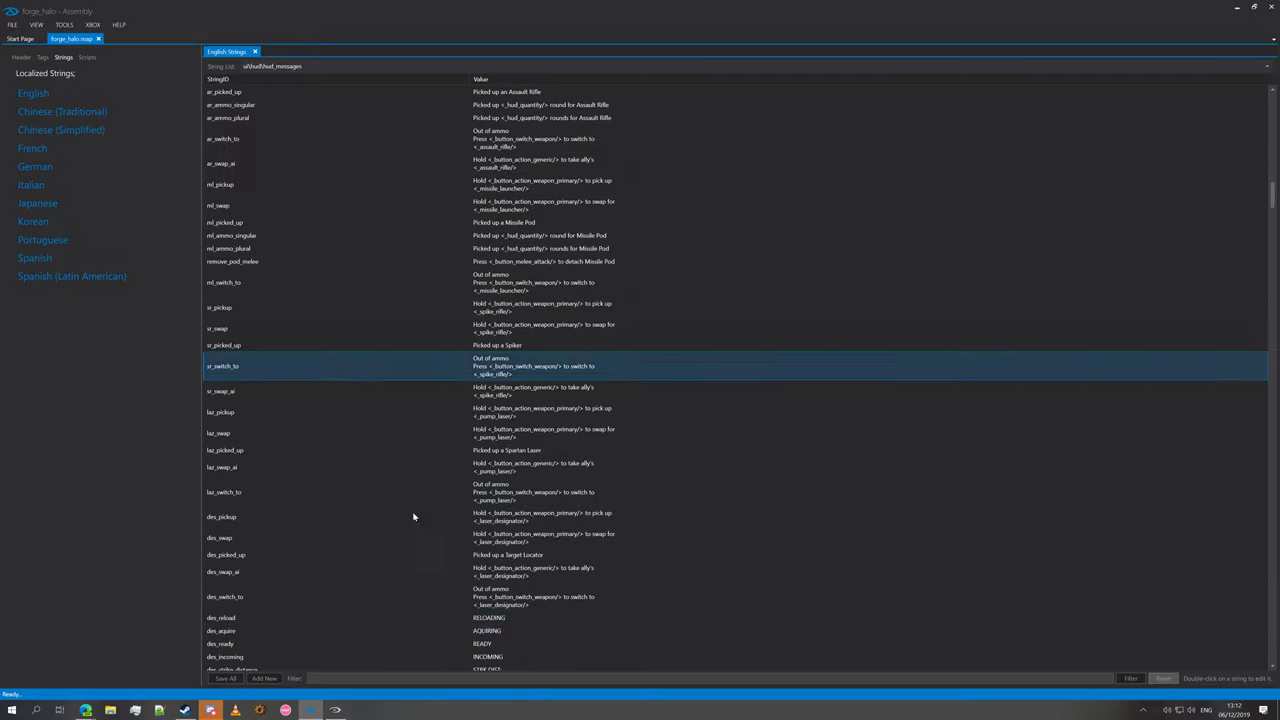
# Step: Add pelican_driver_enter reading 'Hold <_button_action_generic/> to pilot Pelican' and save all strings
pyautogui.click(272, 680)
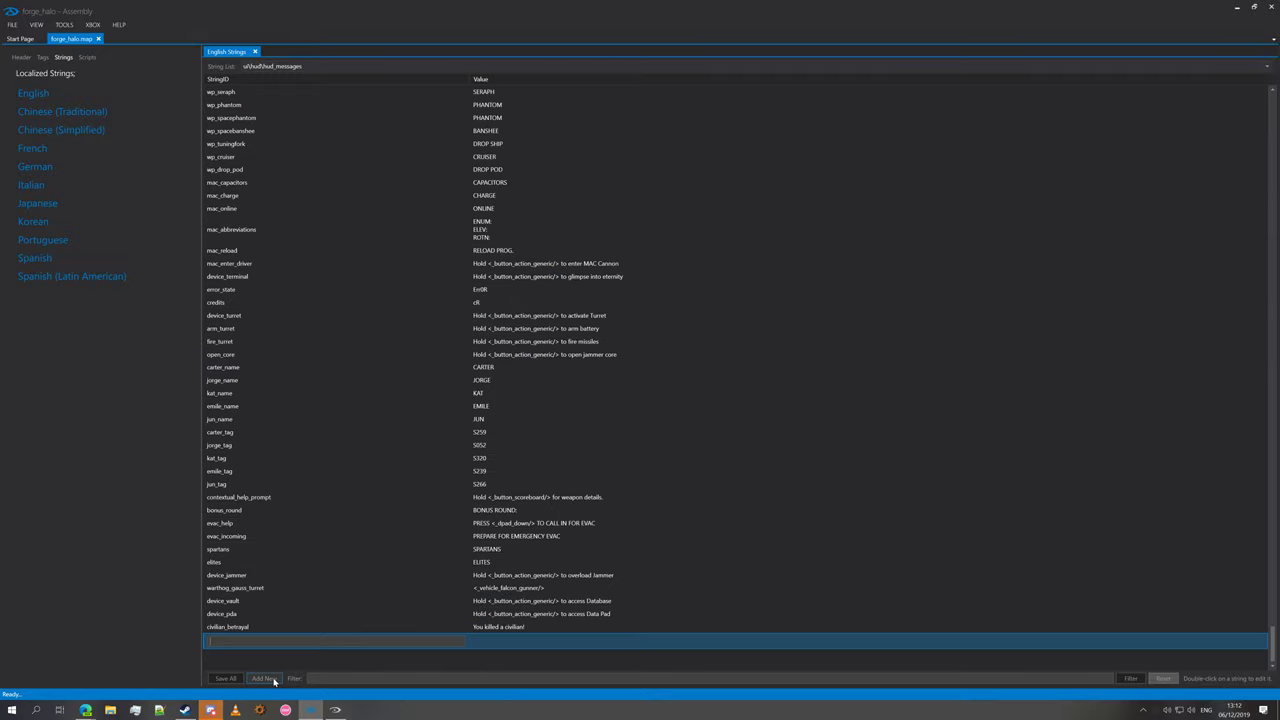
pyautogui.write('pelican_driver_enter')
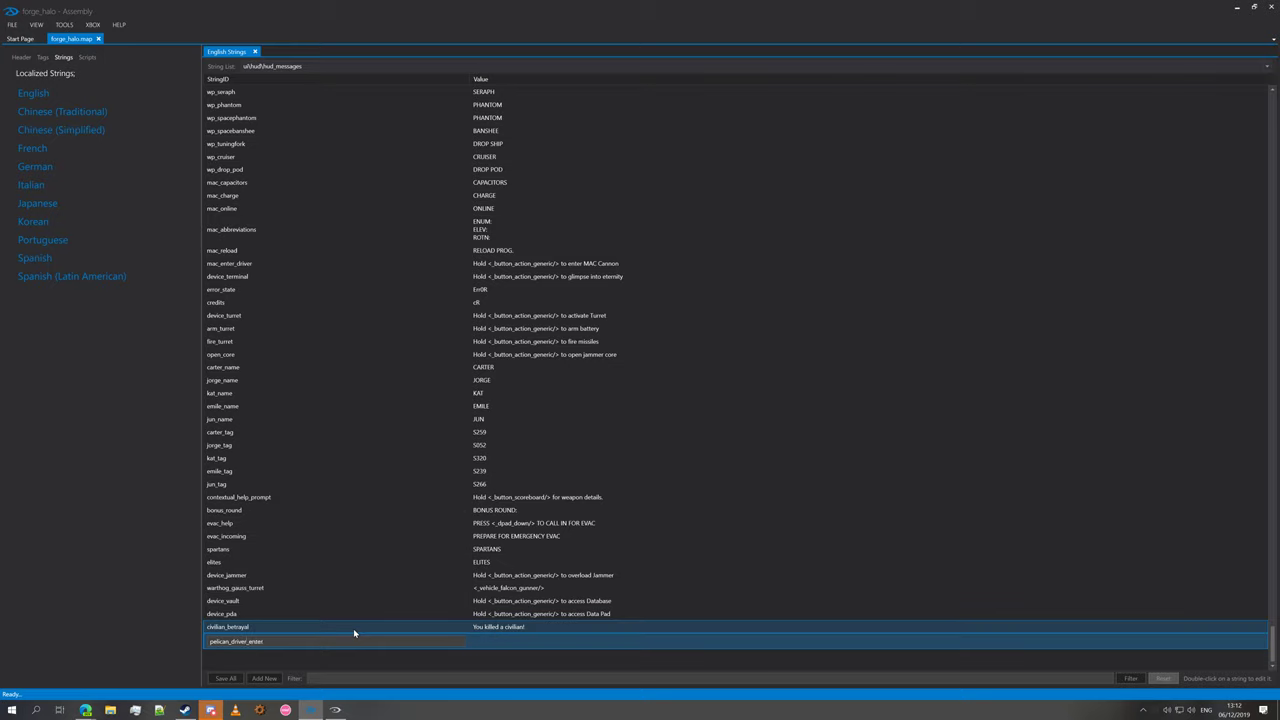
pyautogui.doubleClick(470, 646)
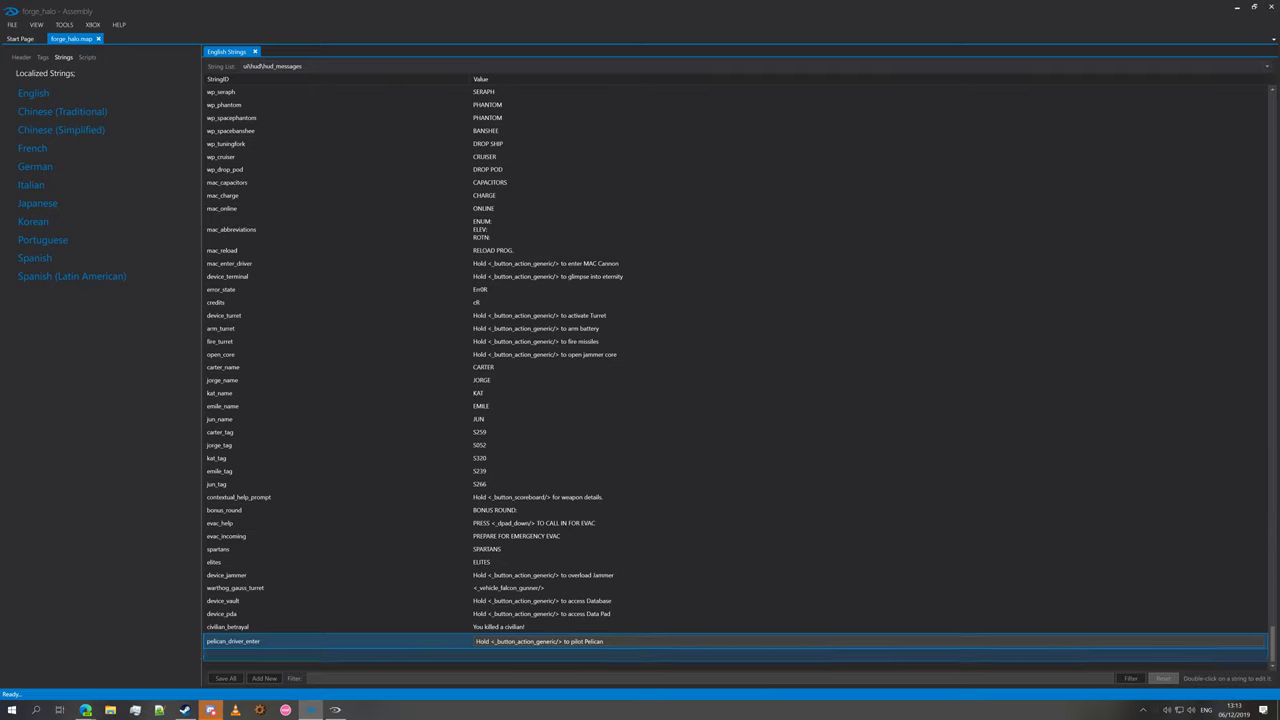
pyautogui.click(750, 658)
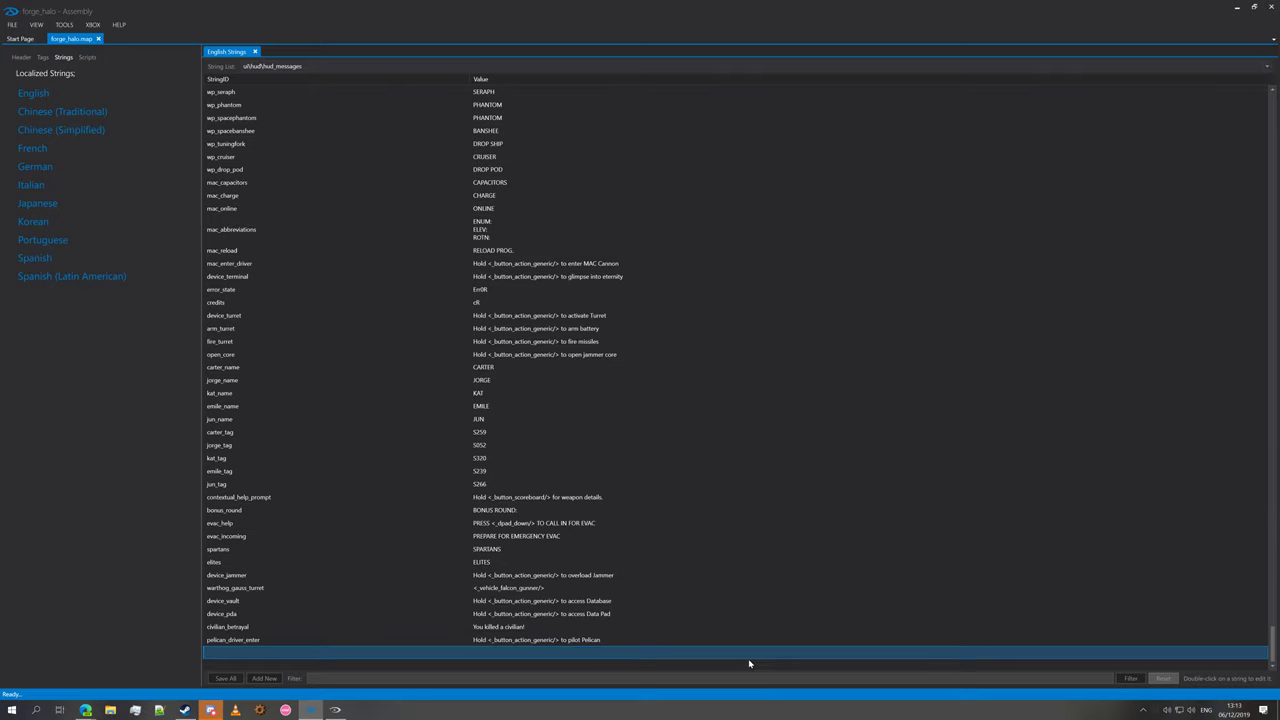
pyautogui.click(226, 678)
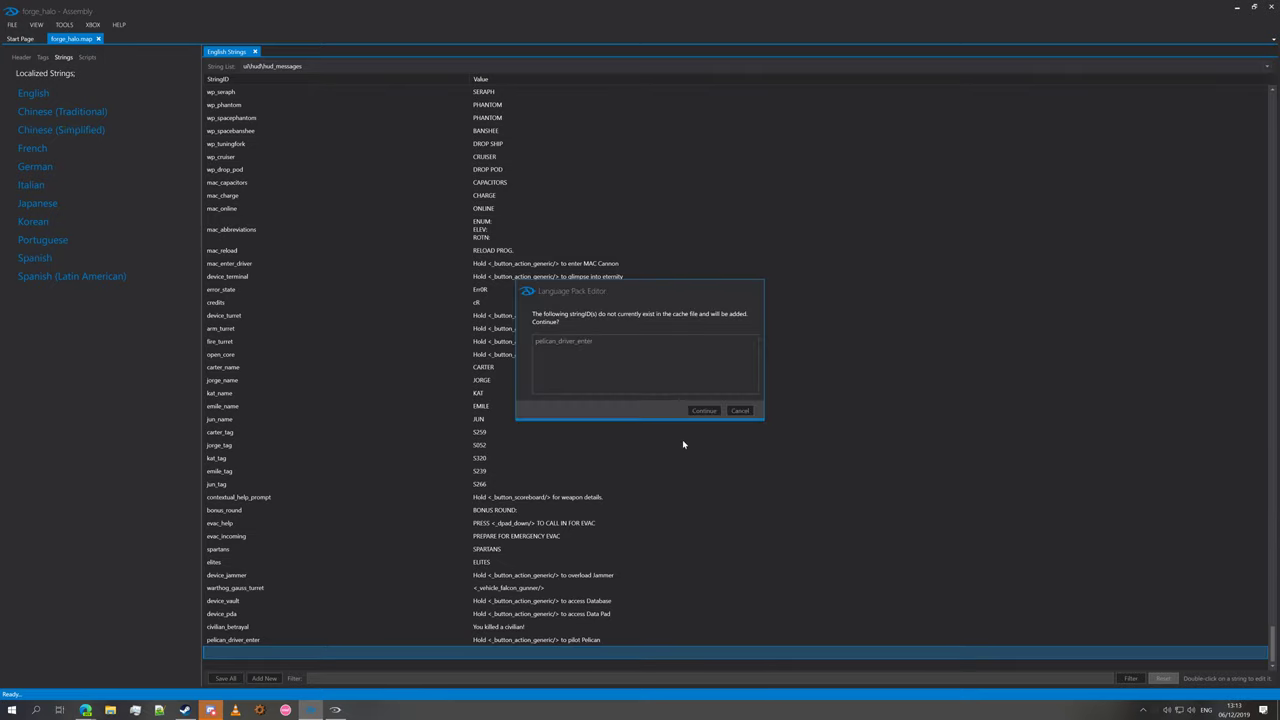
pyautogui.click(702, 411)
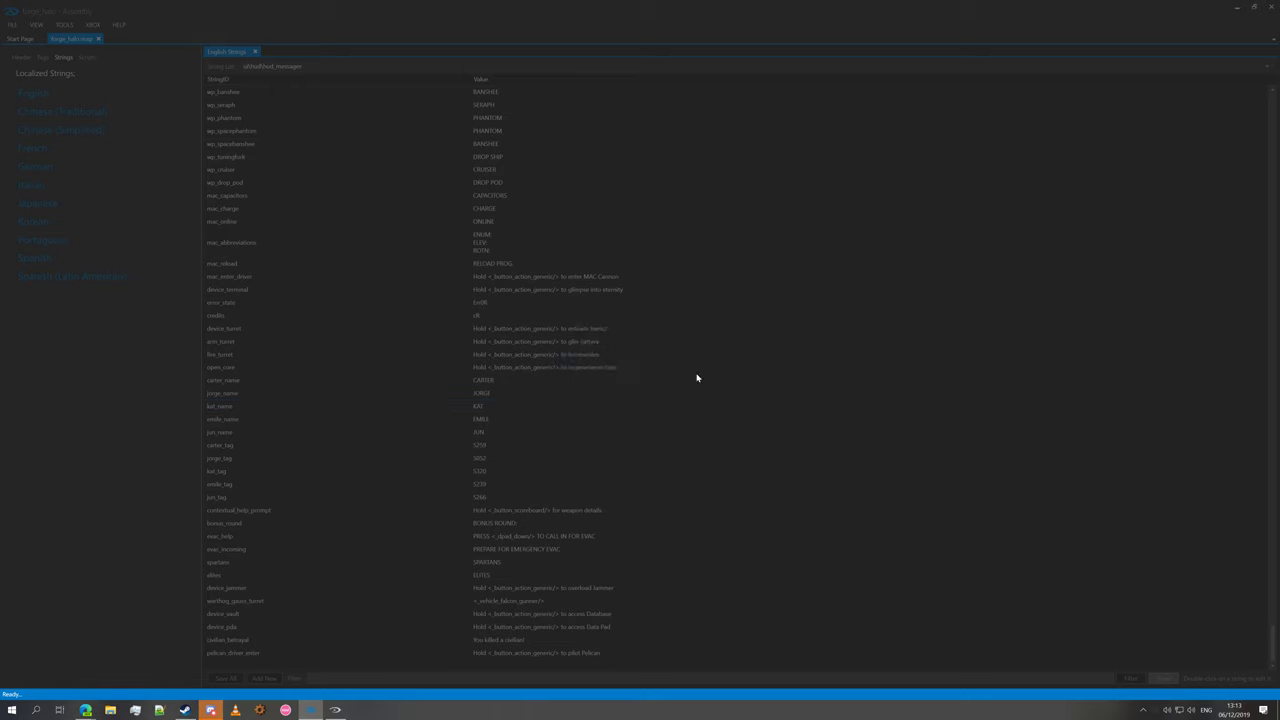
pyautogui.click(696, 376)
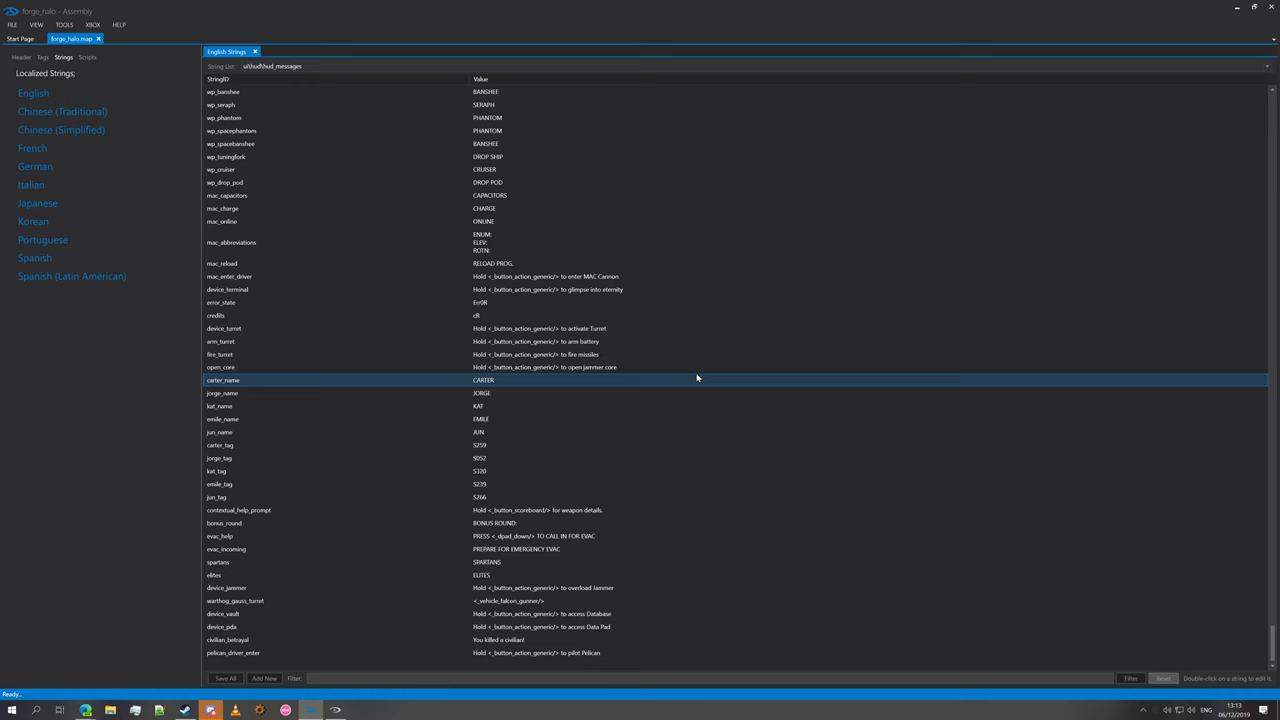
# Step: Open the pelican vehicle tag from the vehi group
pyautogui.click(42, 58)
pyautogui.scroll(-8, 60, 290)
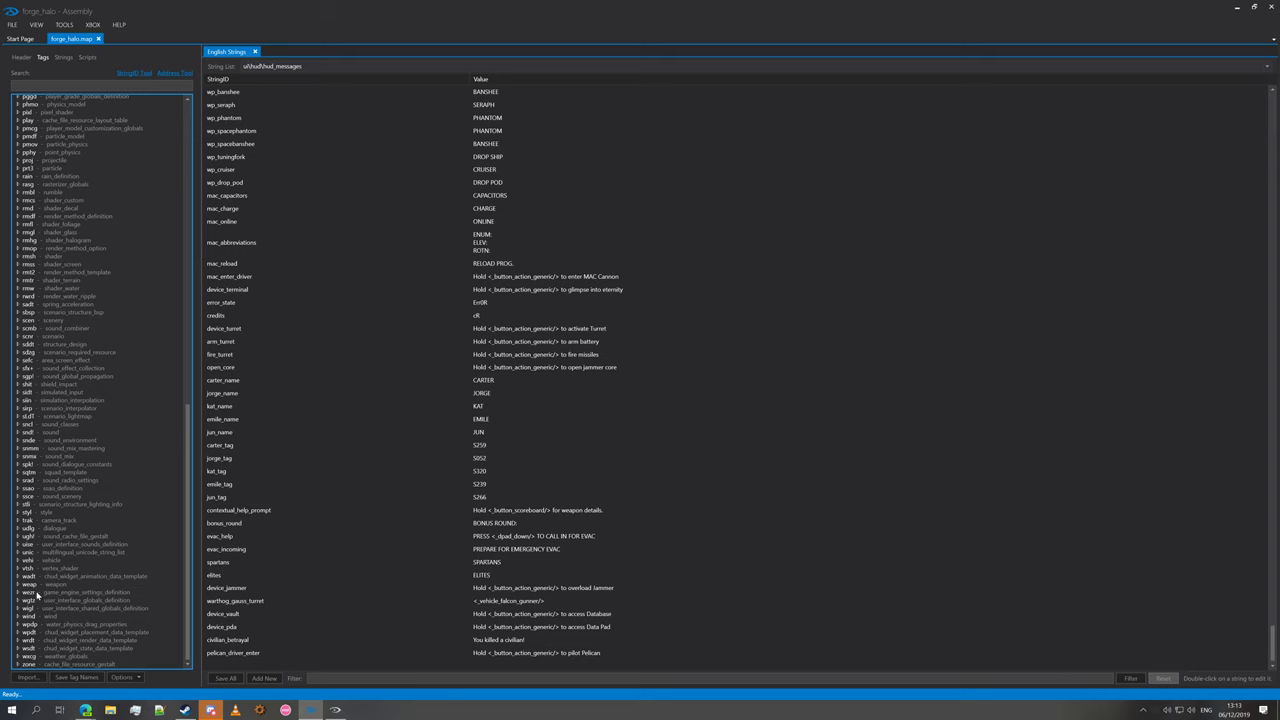
pyautogui.click(18, 562)
pyautogui.scroll(-10, 20, 572)
pyautogui.scroll(4, 20, 572)
pyautogui.doubleClick(128, 497)
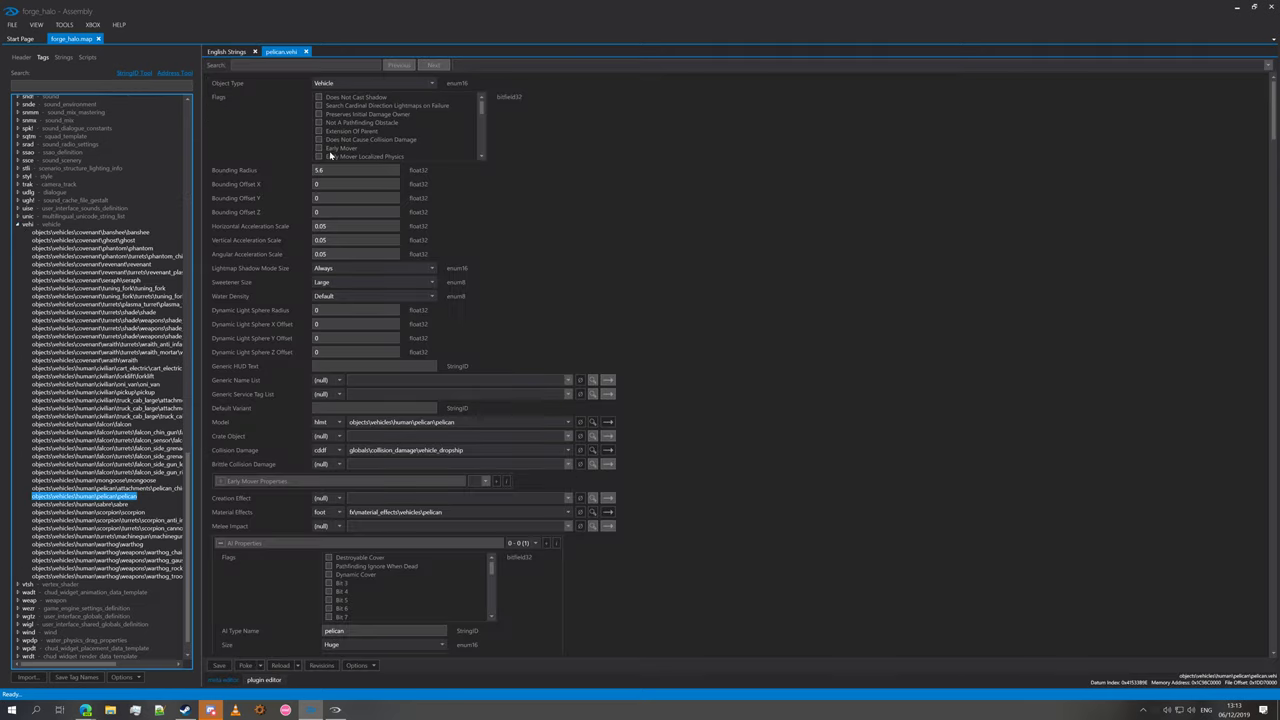
# Step: Set the Pelican seat's Enter Seat String to pelican_driver_enter, save, and expand the scnr tags
pyautogui.click(355, 65)
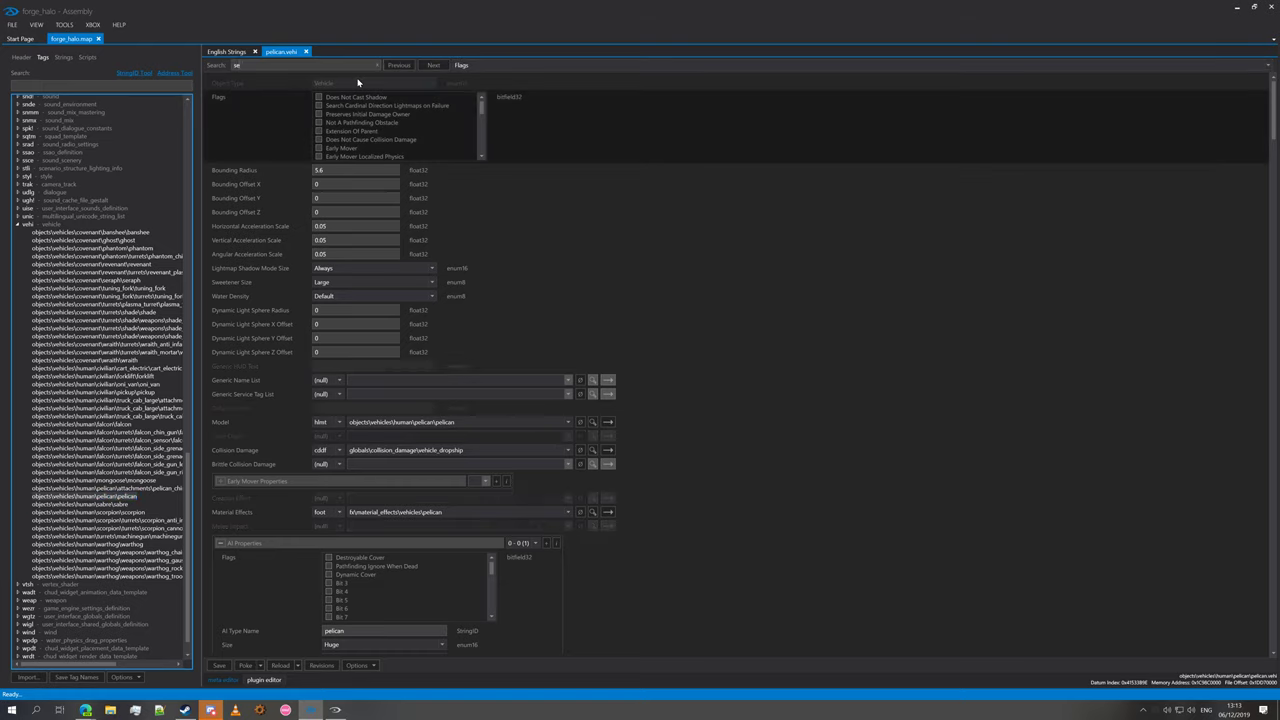
pyautogui.write('seats')
pyautogui.click(434, 66)
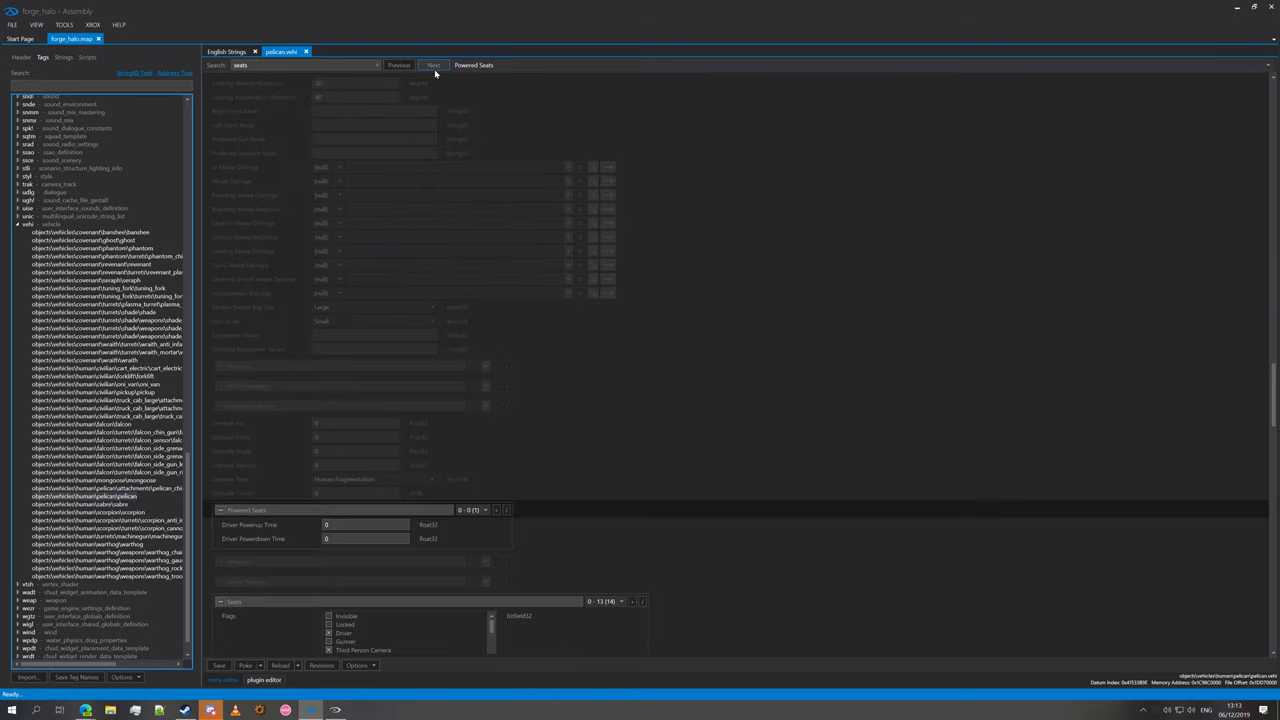
pyautogui.click(434, 67)
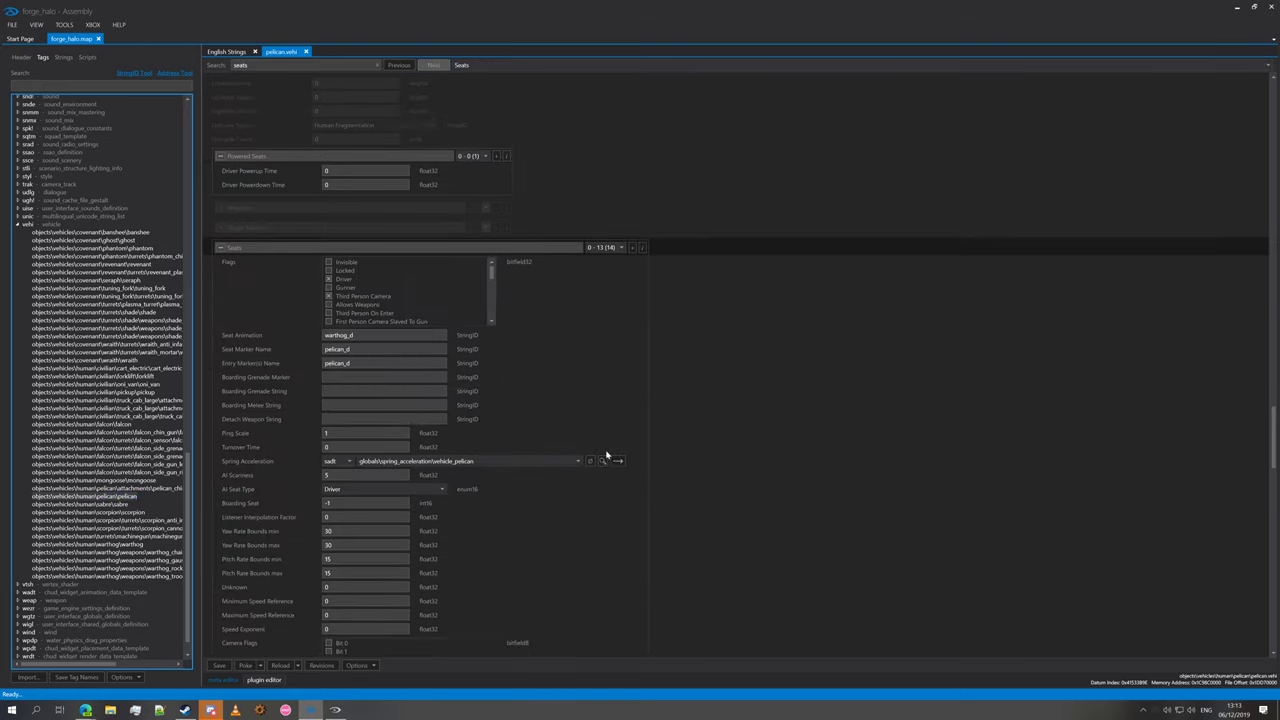
pyautogui.scroll(-8, 246, 283)
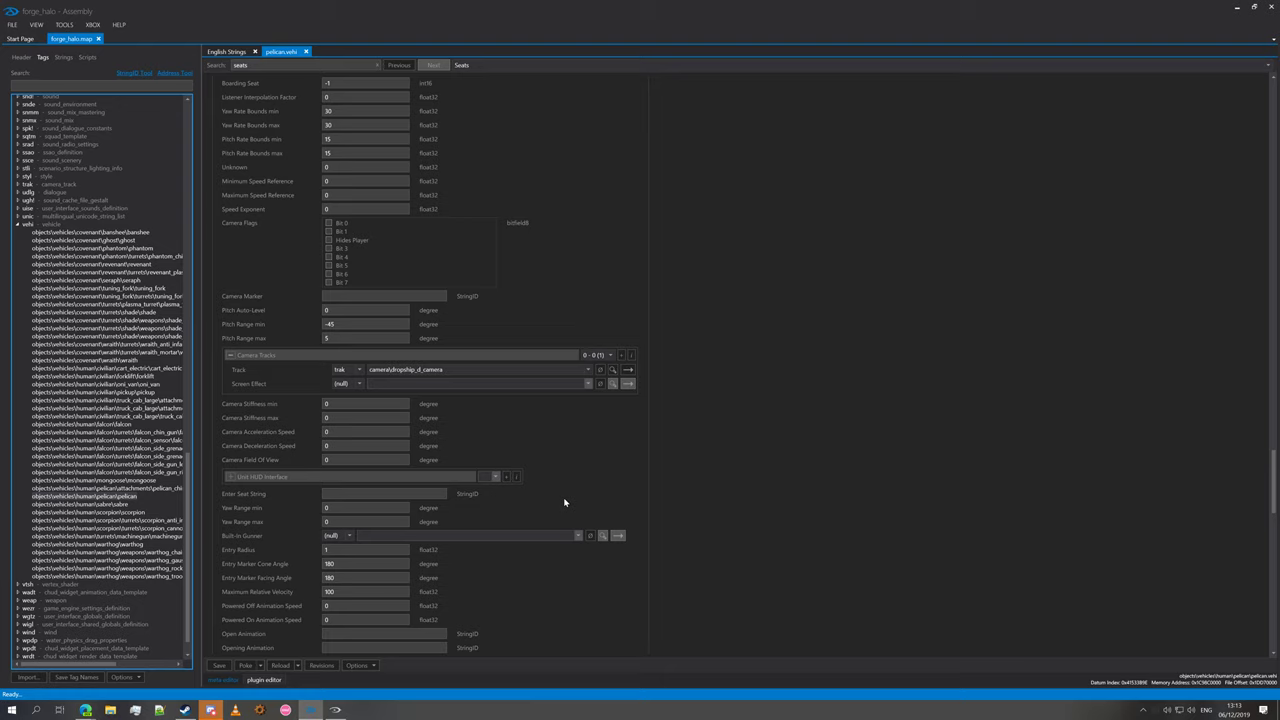
pyautogui.write('pelican')
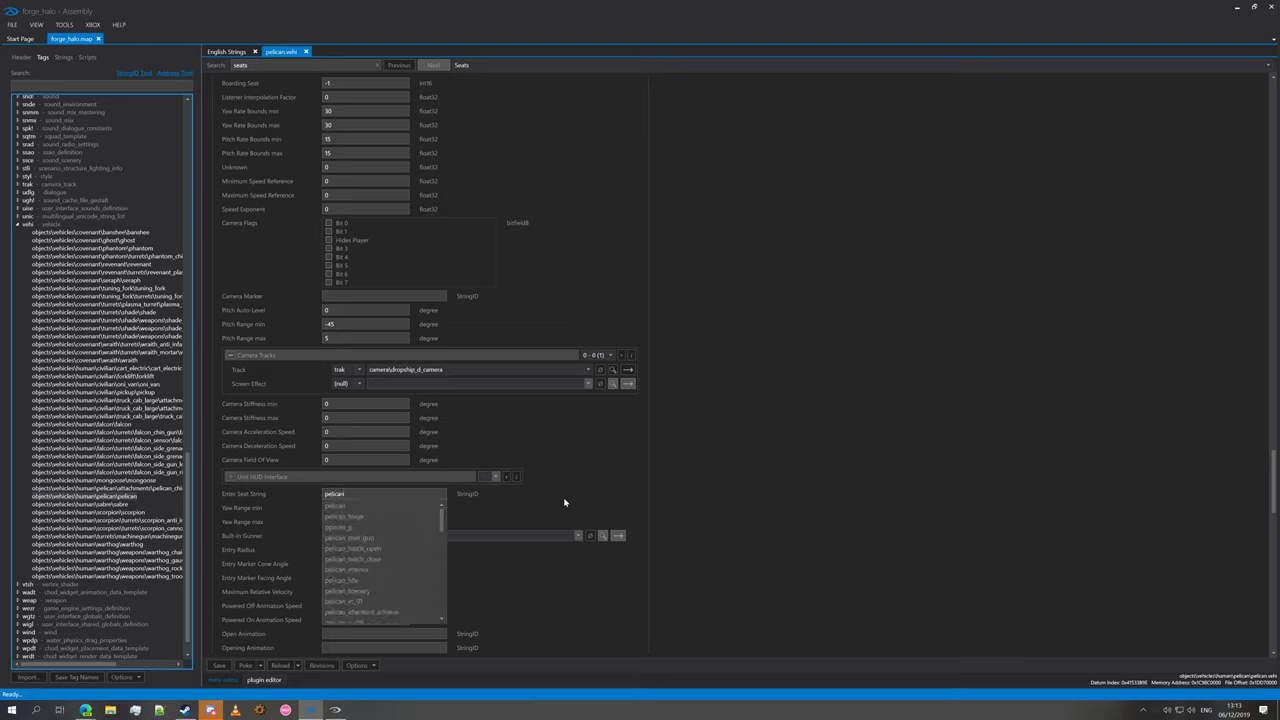
pyautogui.write('_e')
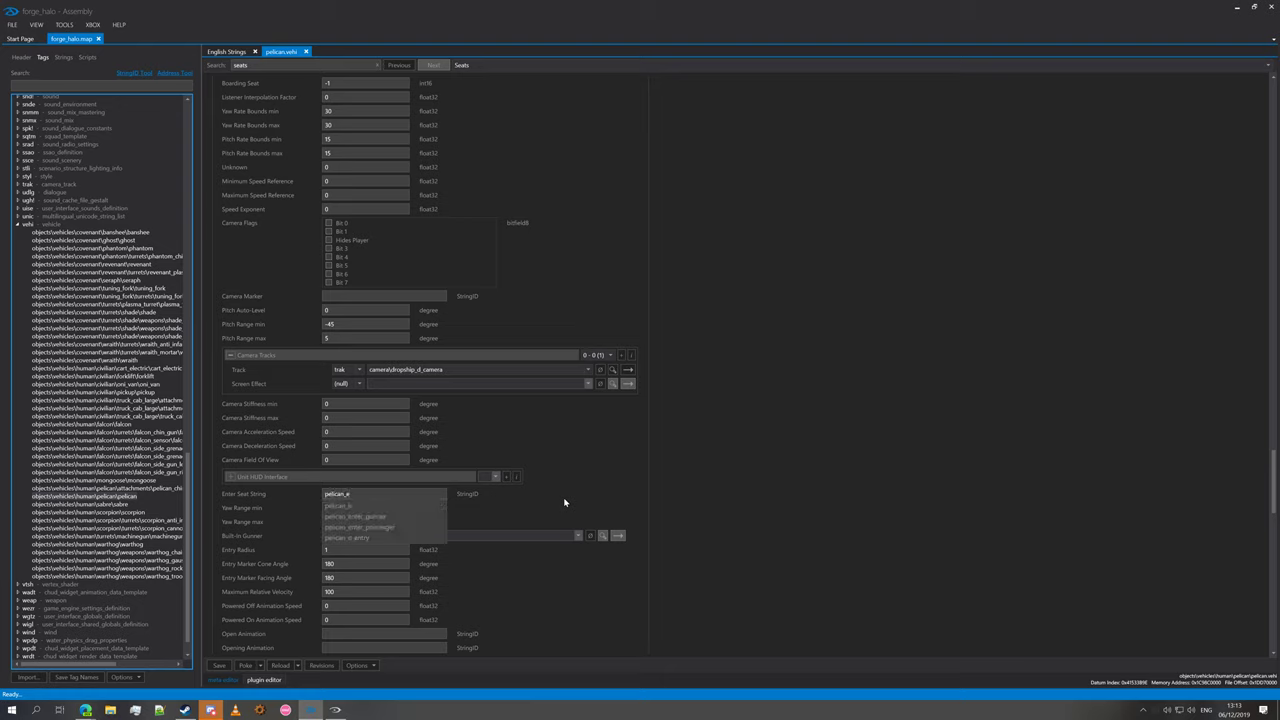
pyautogui.press('BackSpace')
pyautogui.write('driv')
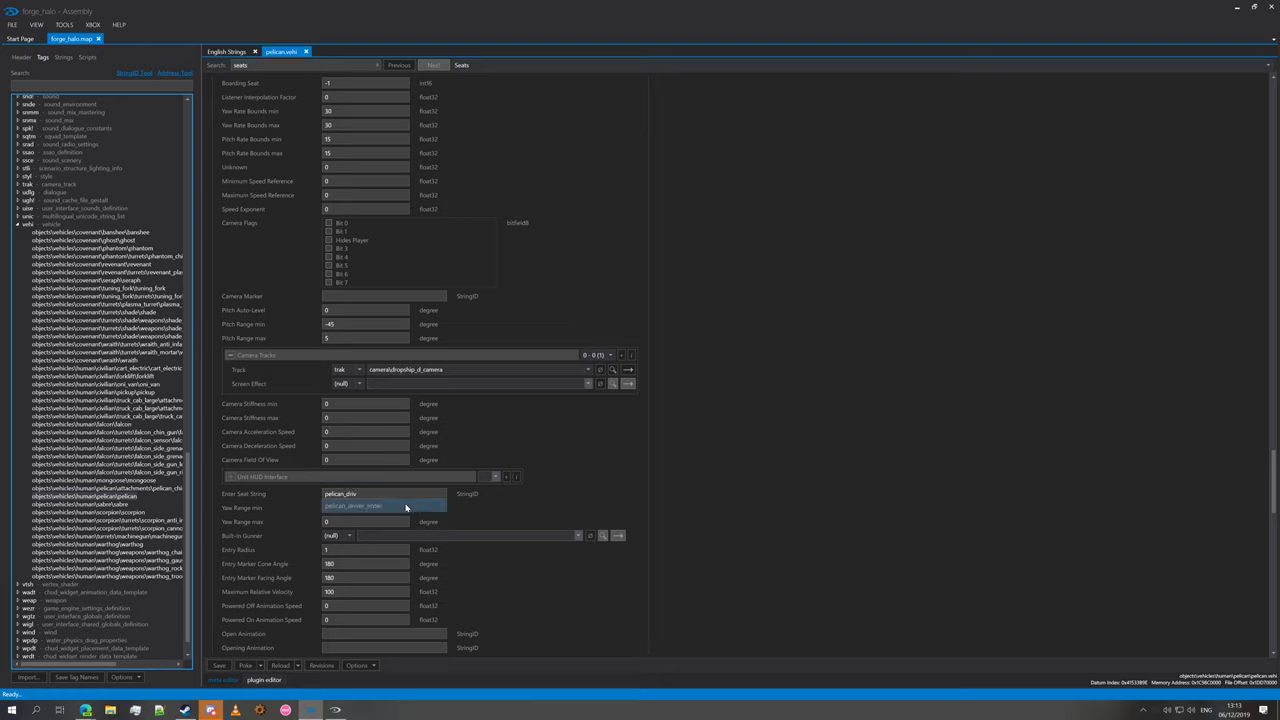
pyautogui.click(406, 506)
pyautogui.click(226, 667)
pyautogui.click(698, 381)
pyautogui.click(17, 224)
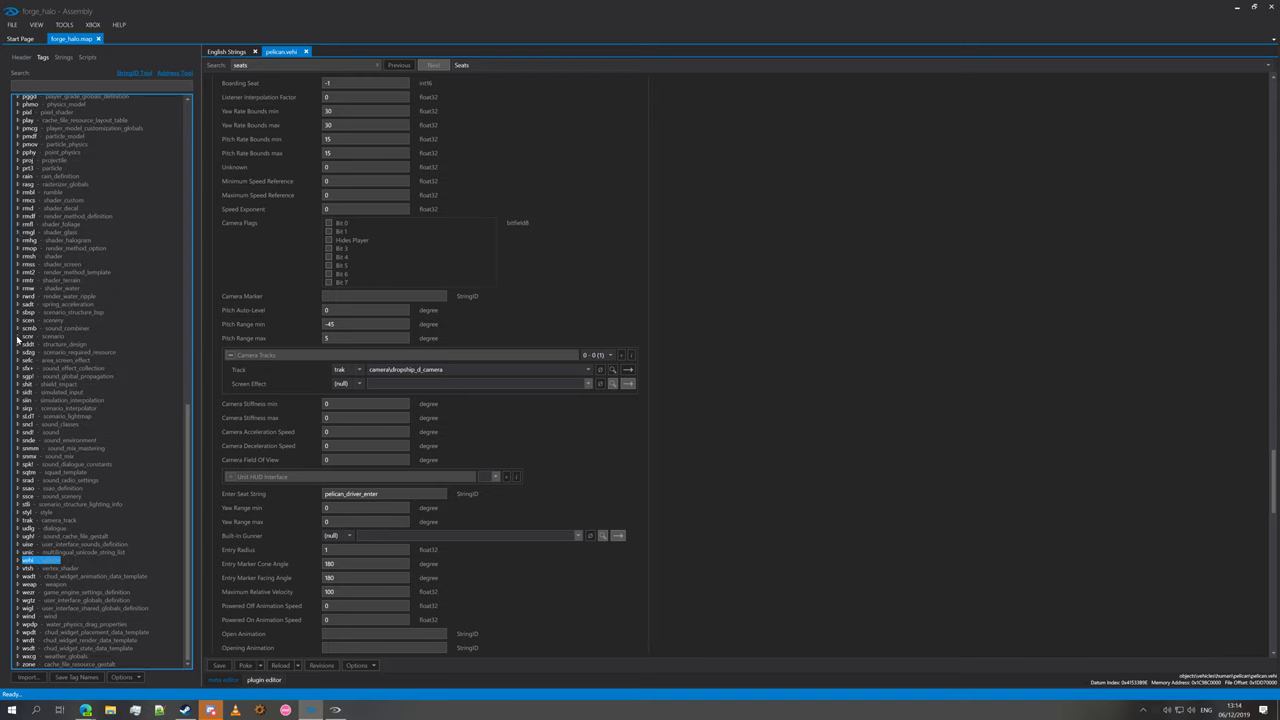
pyautogui.click(17, 336)
# Step: Open the forge_halo scenario tag and jump to its Sandbox Palette block
pyautogui.doubleClick(46, 344)
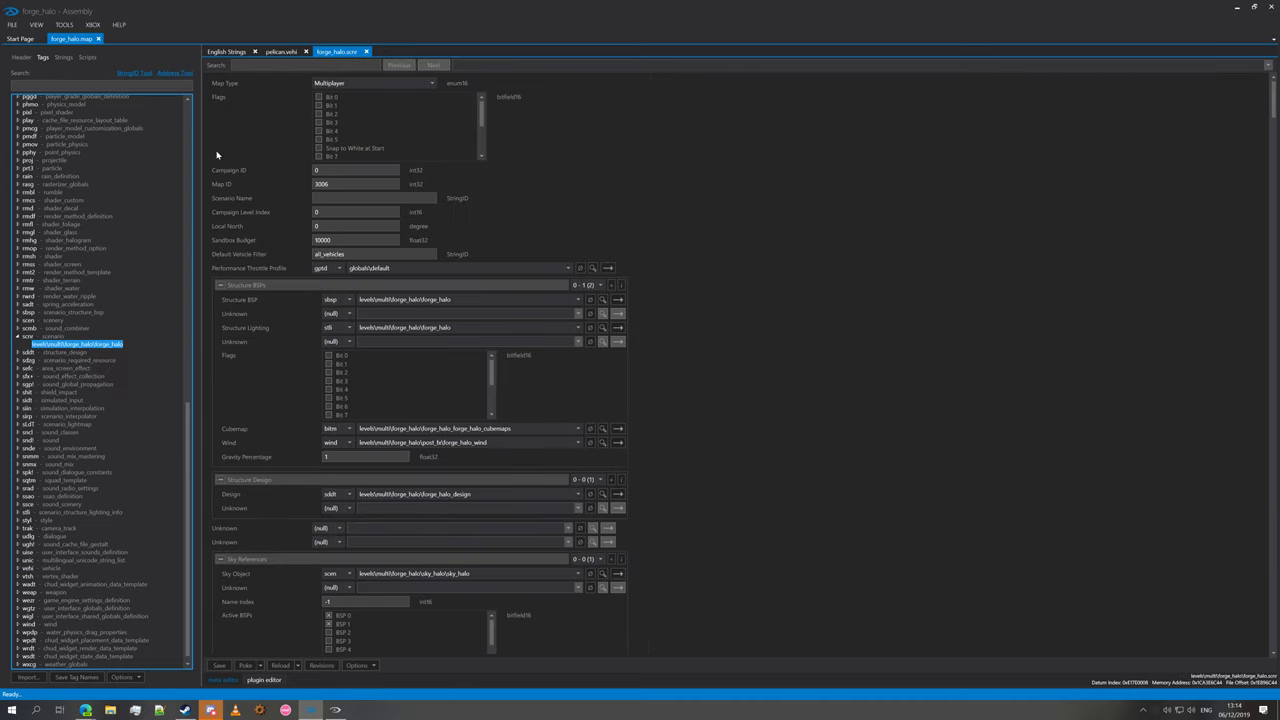
pyautogui.click(497, 113)
pyautogui.write('sandbox')
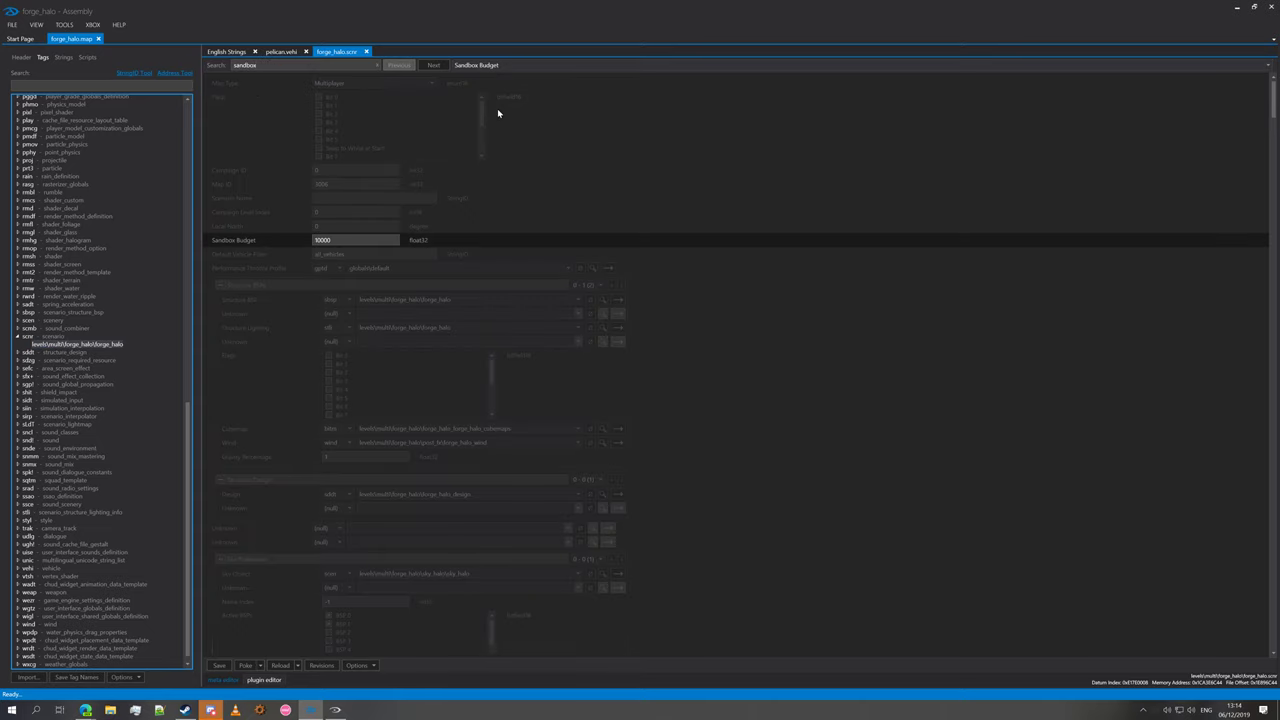
pyautogui.click(433, 65)
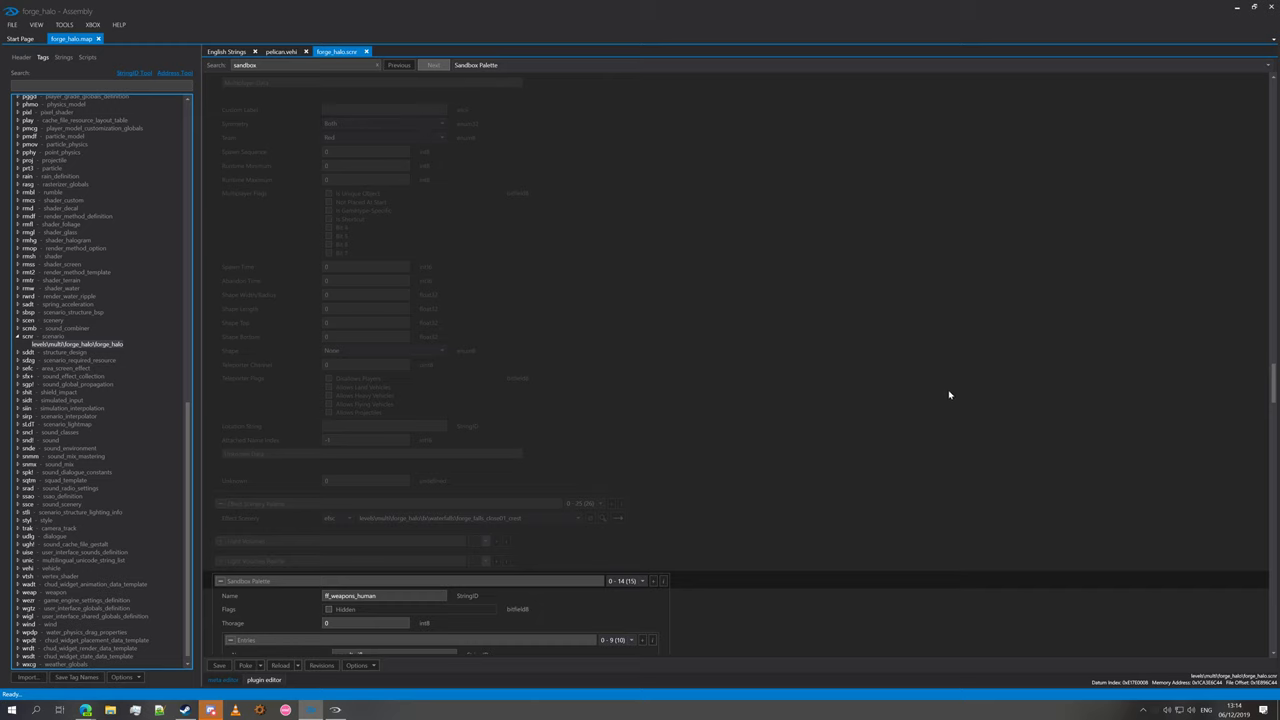
pyautogui.scroll(-7, 949, 395)
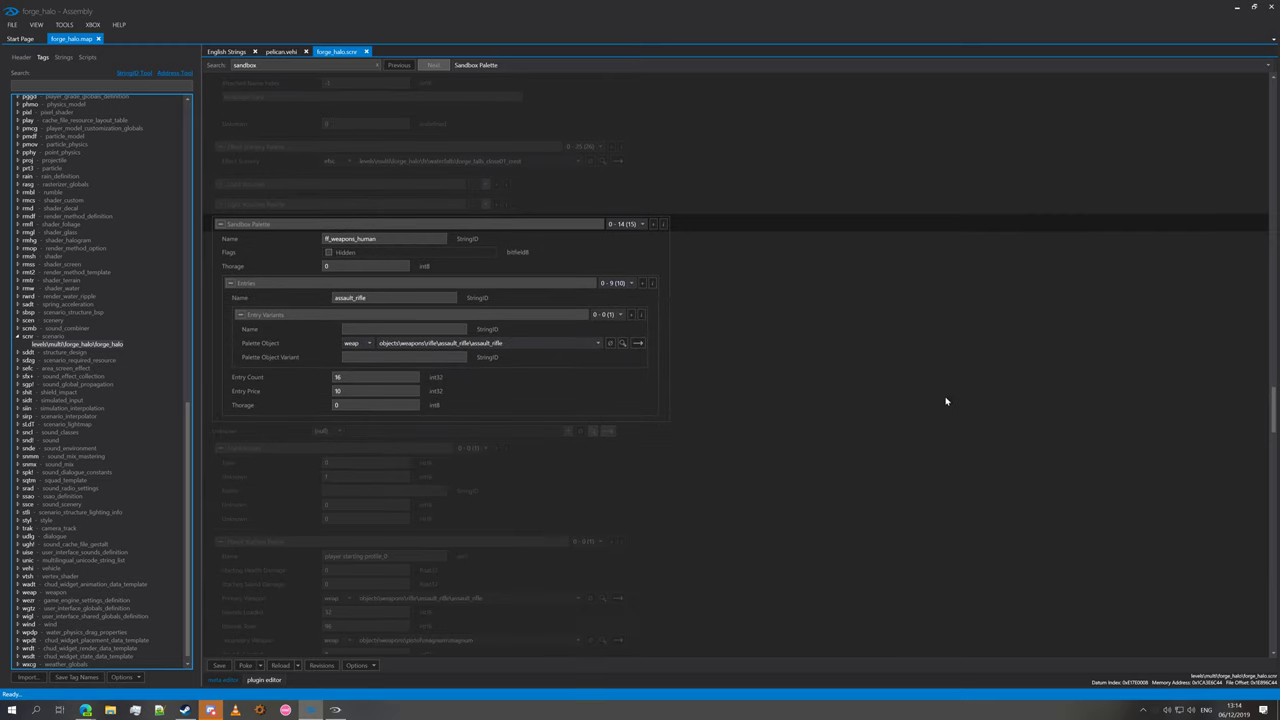
pyautogui.click(375, 66)
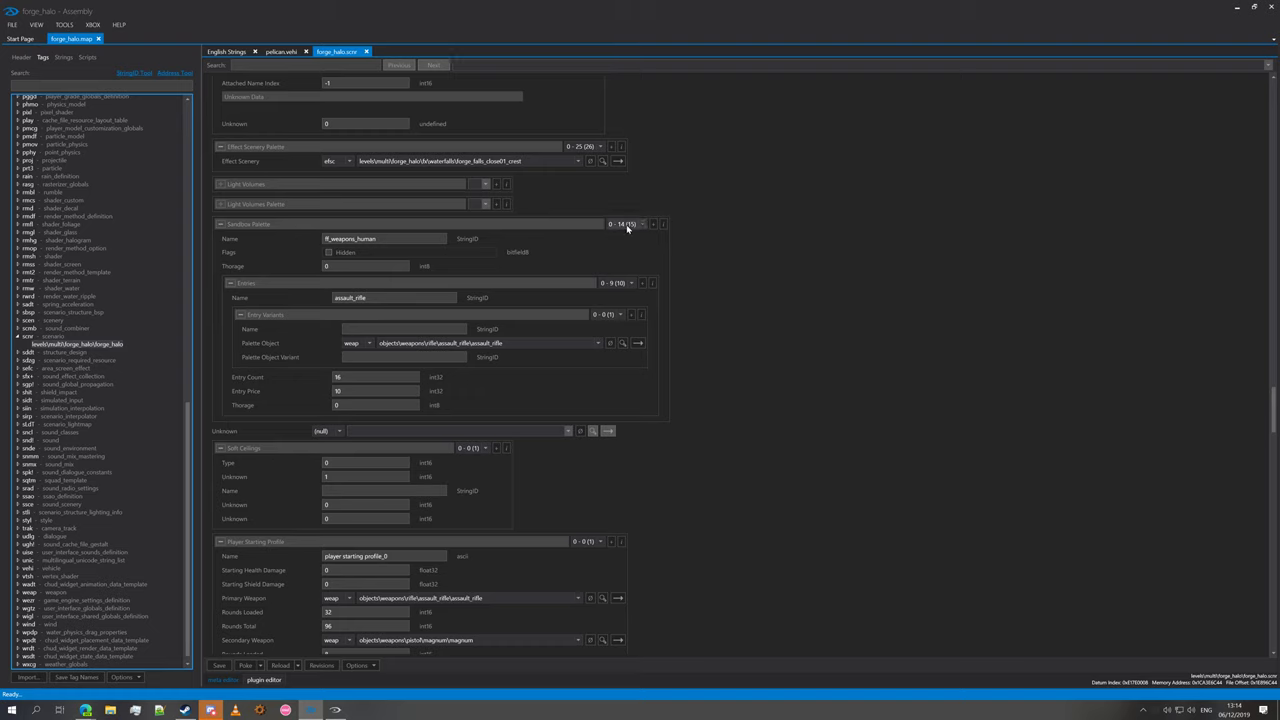
# Step: Browse the sandbox palette categories and settle on ff_vehicles
pyautogui.click(626, 225)
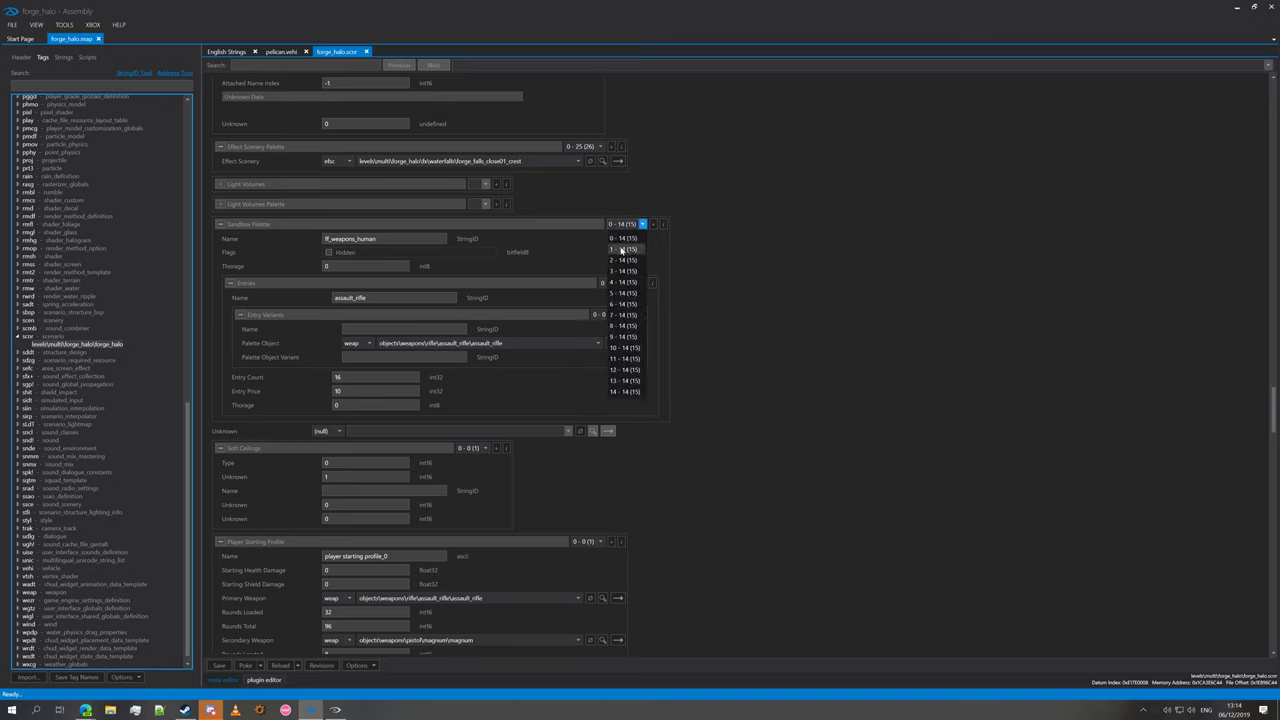
pyautogui.click(623, 249)
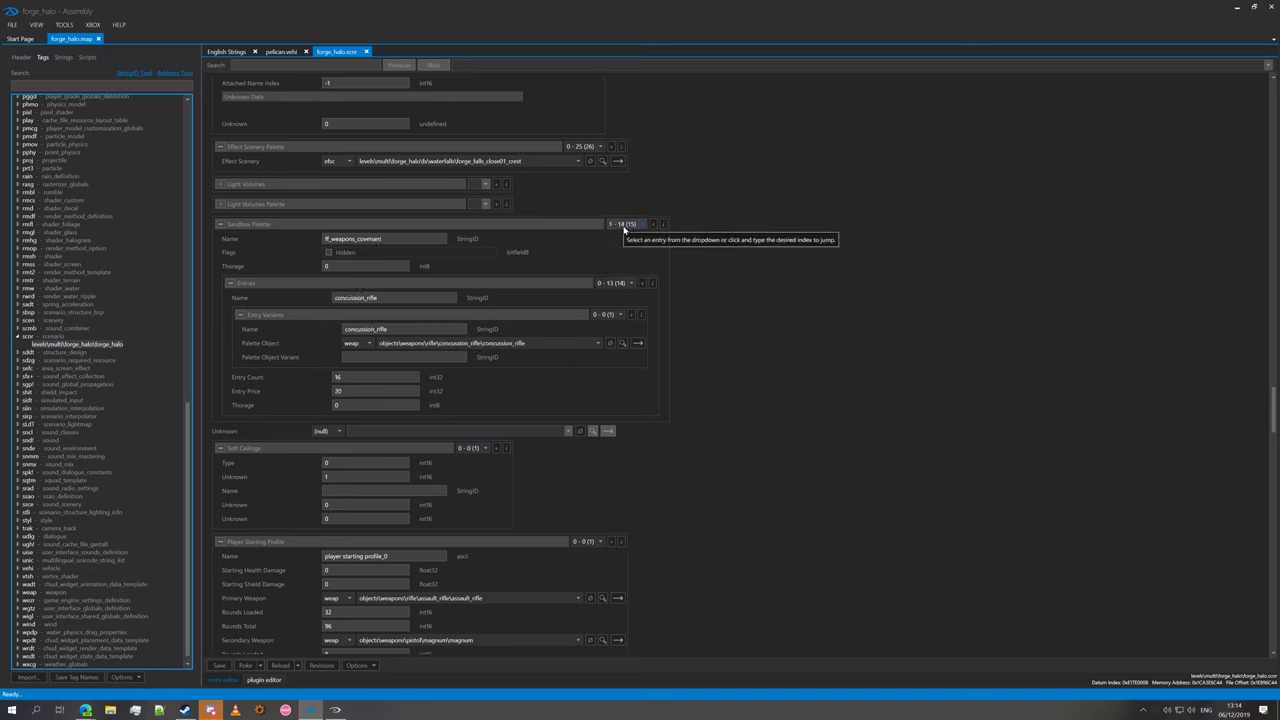
pyautogui.click(625, 226)
pyautogui.click(621, 266)
pyautogui.click(627, 224)
pyautogui.click(622, 271)
pyautogui.click(625, 226)
pyautogui.click(622, 293)
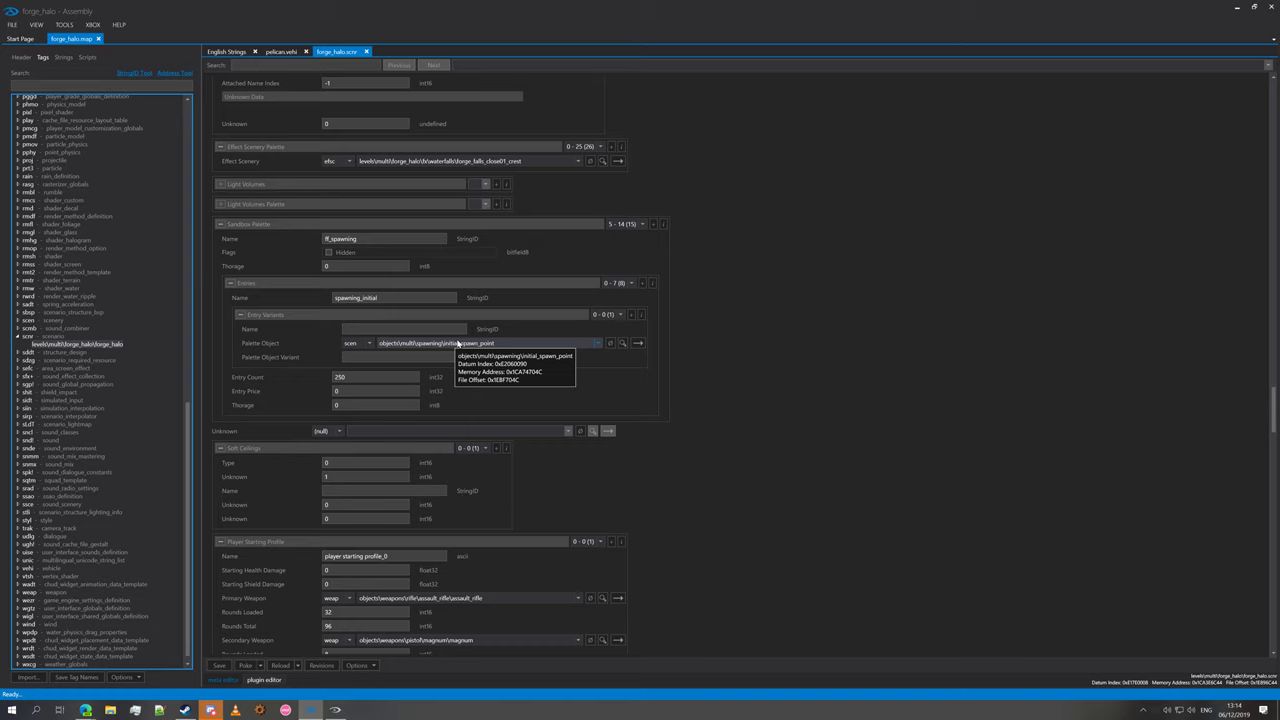
pyautogui.click(641, 224)
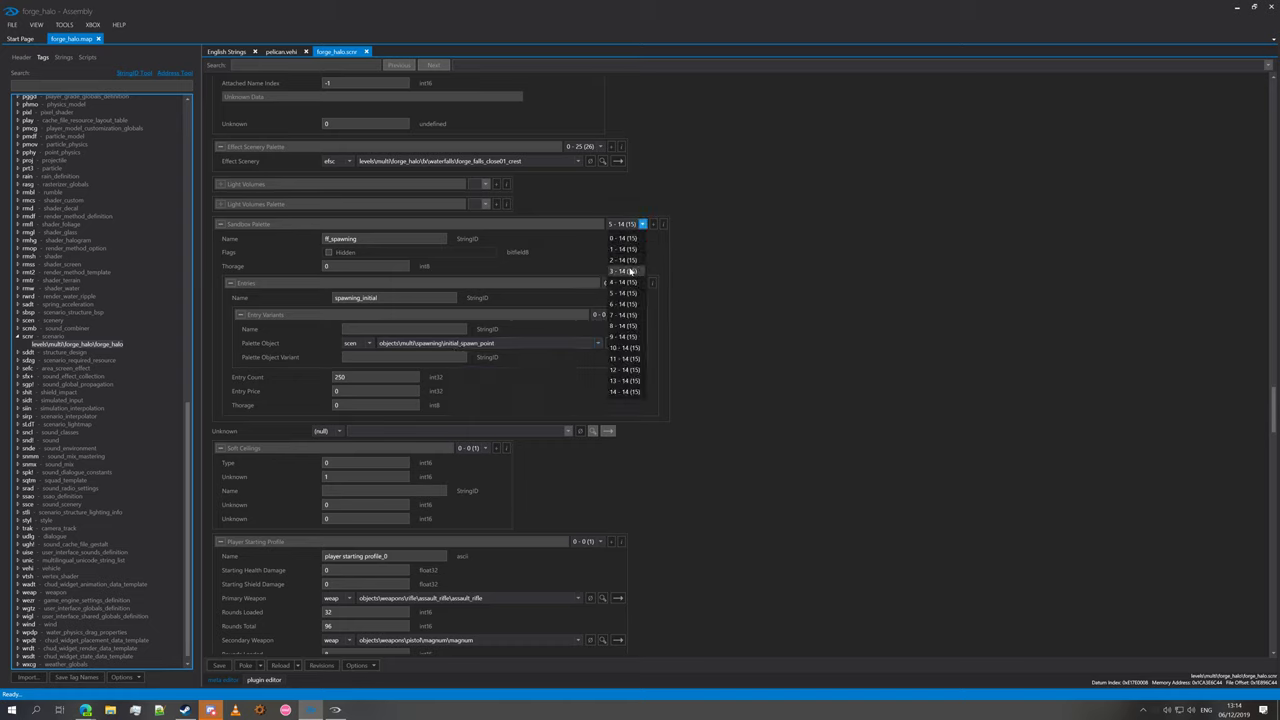
pyautogui.click(628, 283)
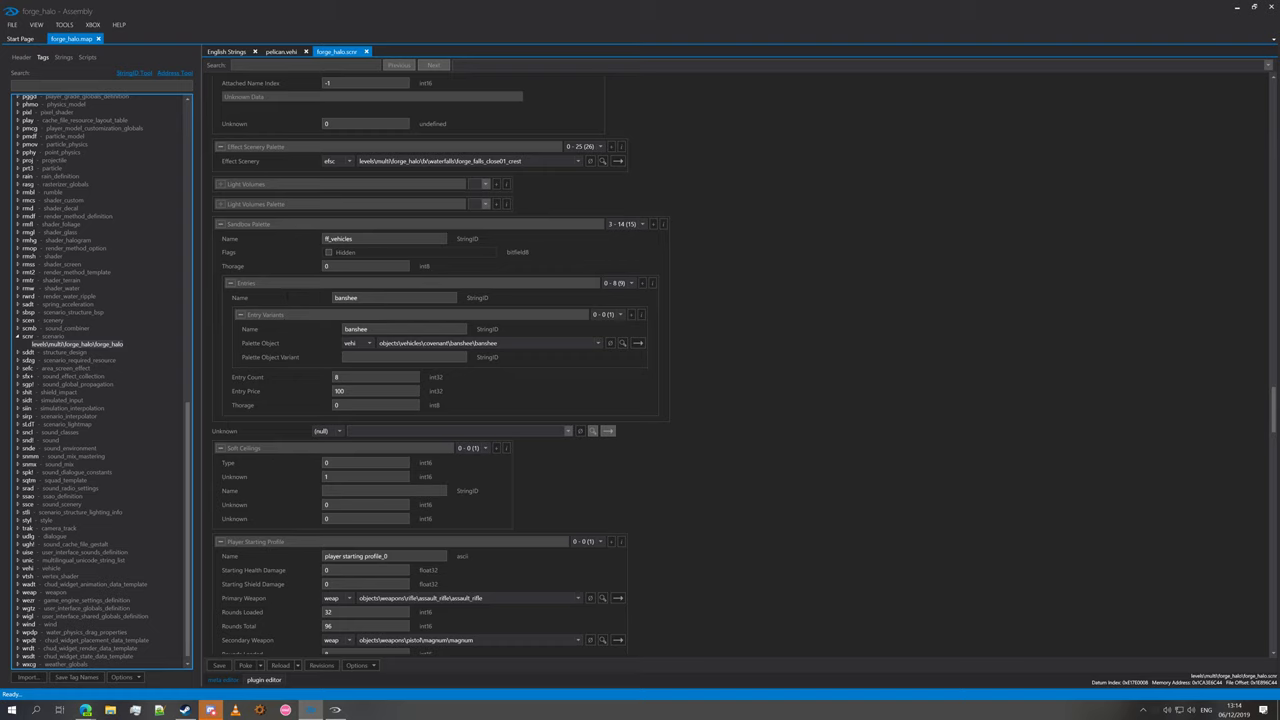
# Step: Browse the ff_vehicles entries: falcon, ghost, mongoose, warthog and shade
pyautogui.click(624, 283)
pyautogui.click(617, 308)
pyautogui.click(624, 285)
pyautogui.click(618, 320)
pyautogui.click(620, 284)
pyautogui.click(617, 319)
pyautogui.click(617, 283)
pyautogui.click(614, 332)
pyautogui.click(616, 285)
pyautogui.click(613, 377)
pyautogui.click(617, 284)
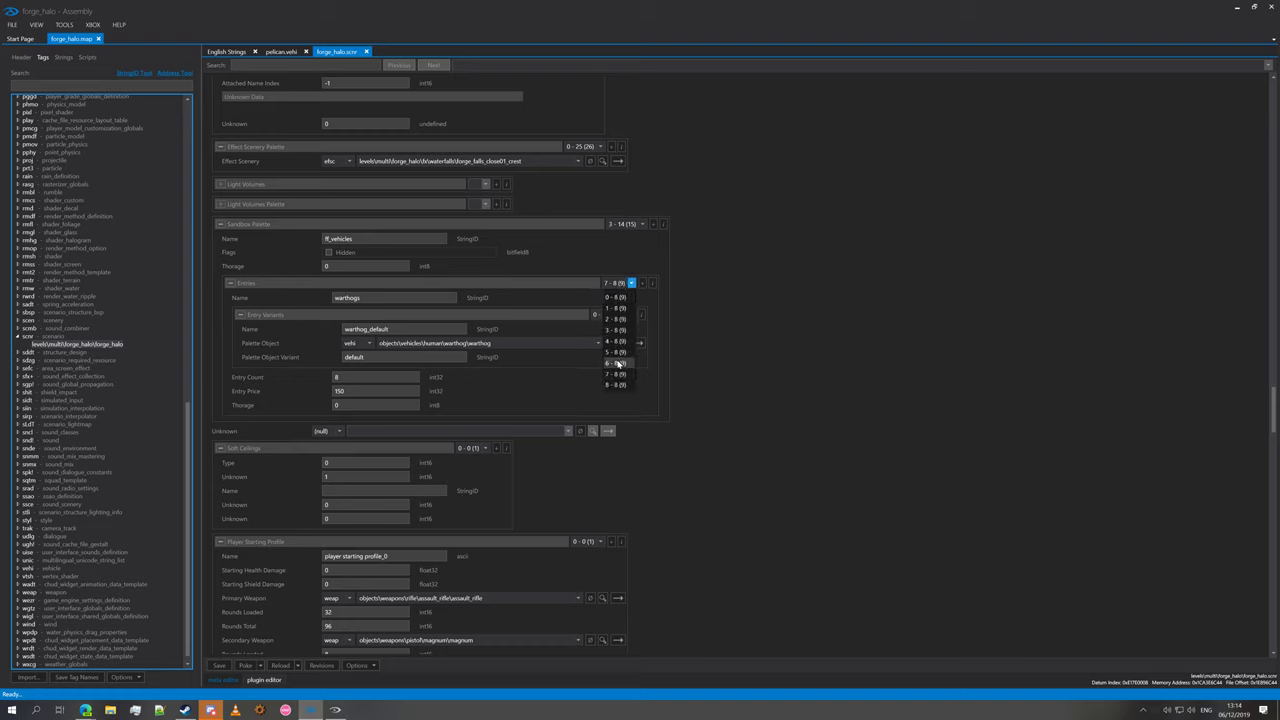
pyautogui.click(617, 365)
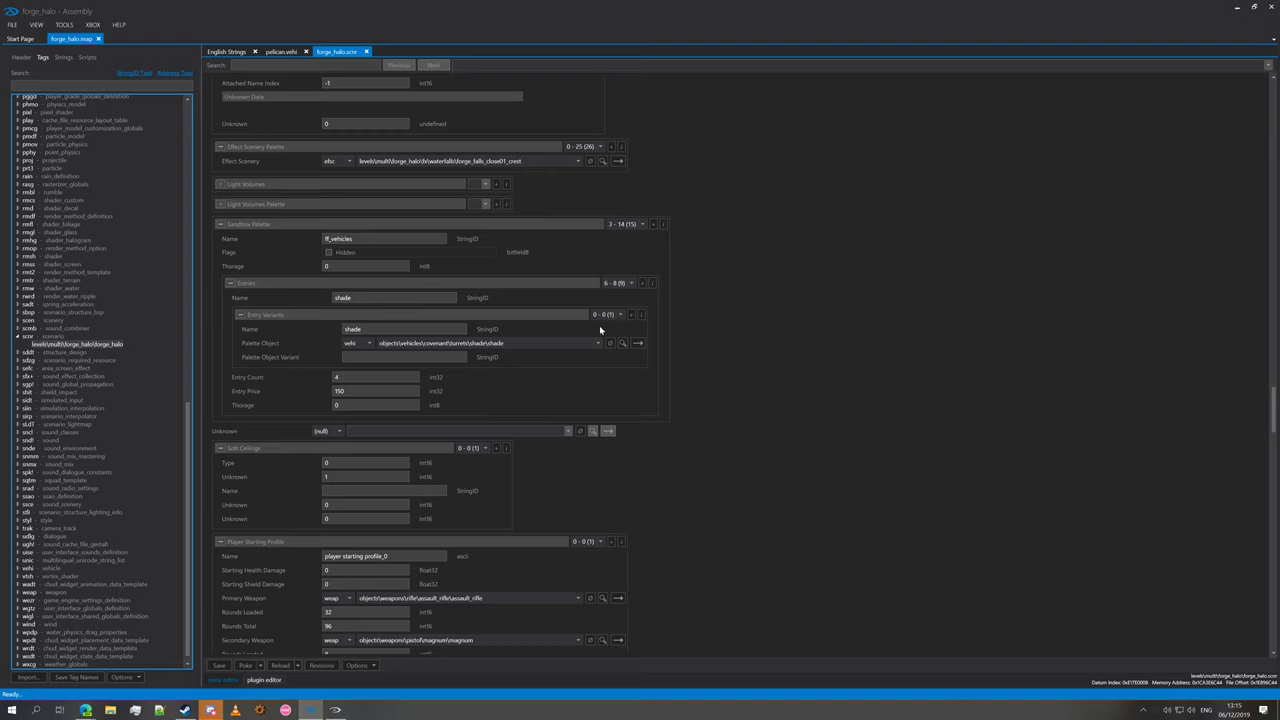
pyautogui.click(616, 284)
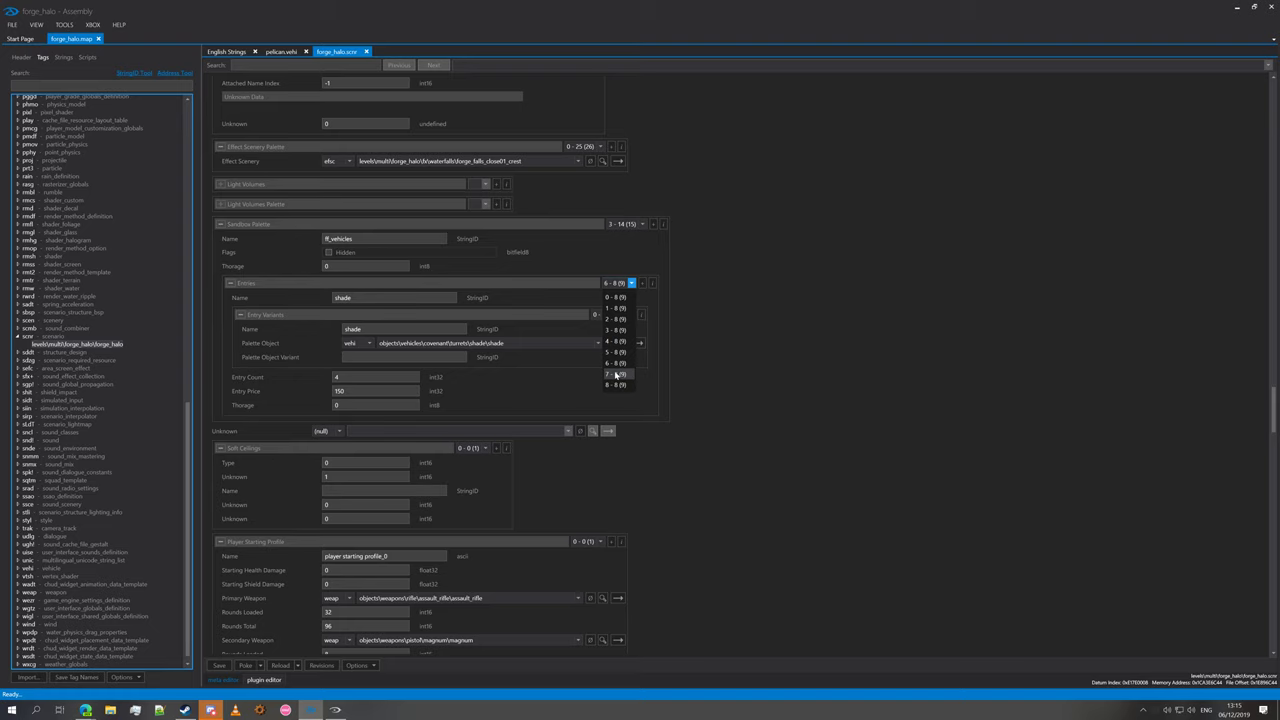
pyautogui.click(616, 374)
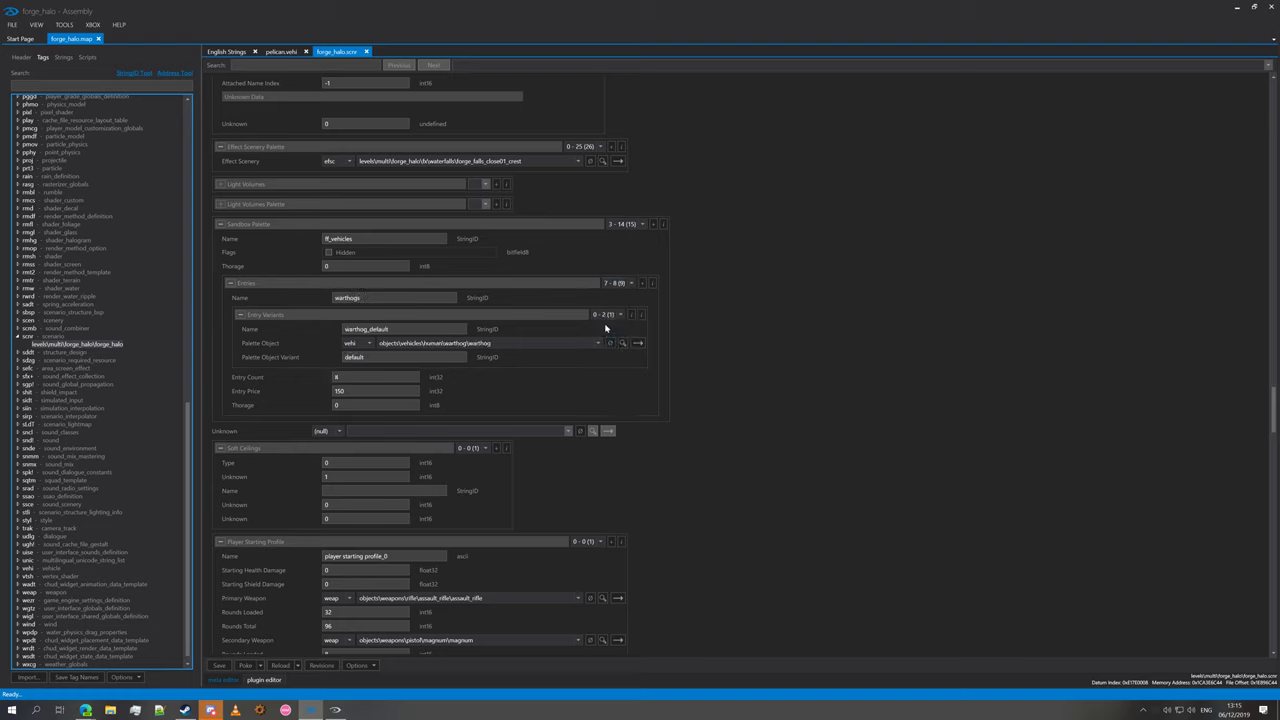
# Step: Inspect the warthog variants including warthog_rocket, then leave the entry list on ghost
pyautogui.click(603, 314)
pyautogui.click(601, 341)
pyautogui.click(603, 314)
pyautogui.click(607, 351)
pyautogui.click(603, 314)
pyautogui.click(344, 392)
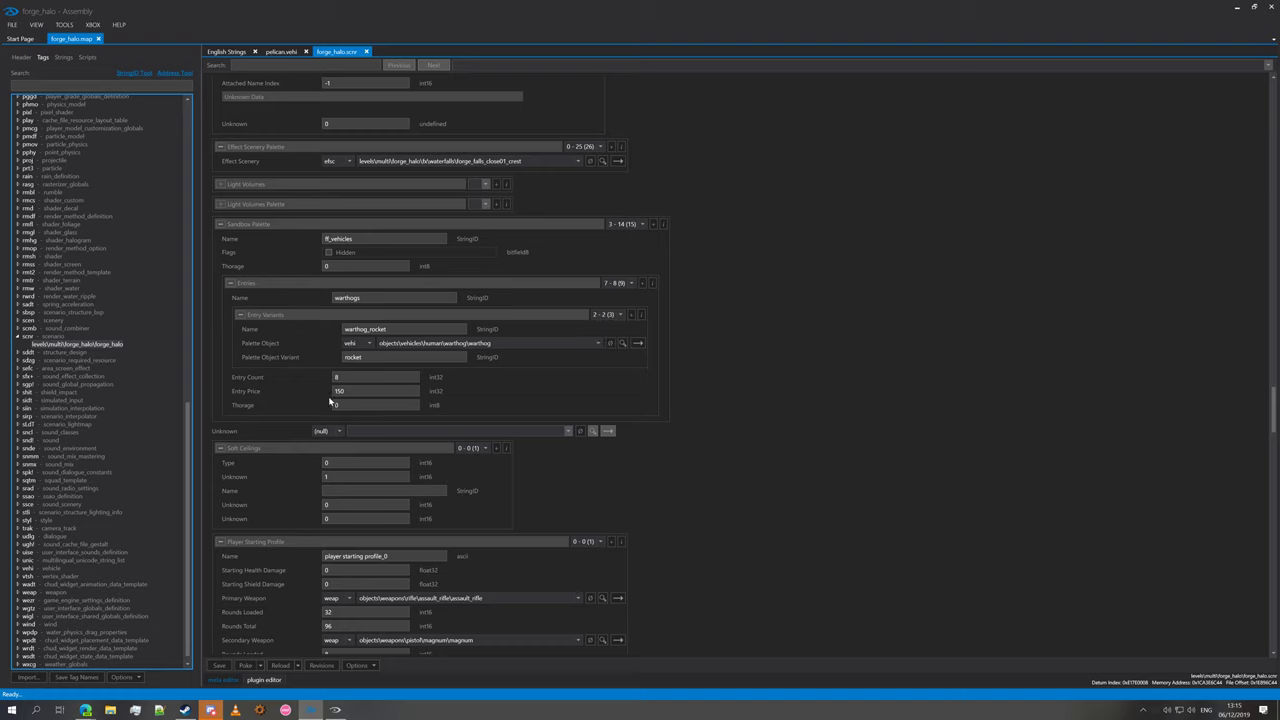
pyautogui.click(615, 284)
pyautogui.click(615, 343)
pyautogui.click(615, 283)
pyautogui.click(616, 318)
pyautogui.click(620, 283)
pyautogui.click(726, 289)
# Step: Reallocate the ff_vehicles Entries block to 10 entries
pyautogui.click(644, 285)
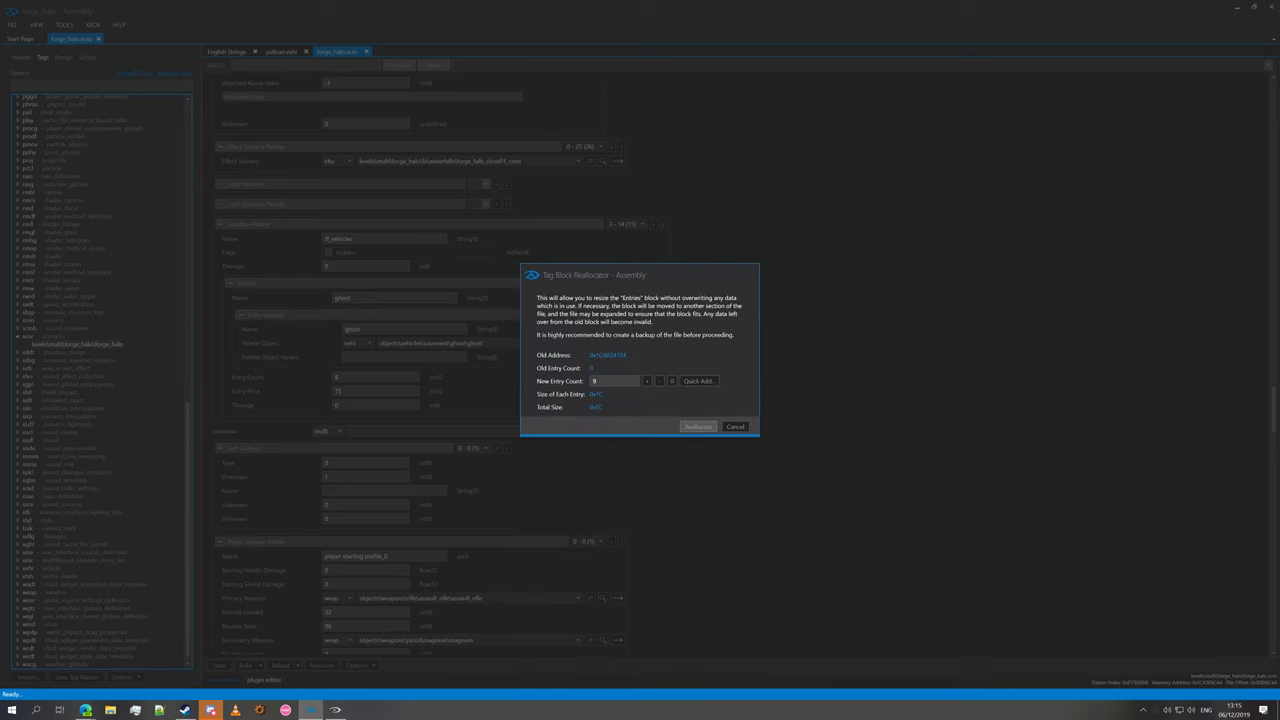
pyautogui.click(647, 381)
pyautogui.click(700, 427)
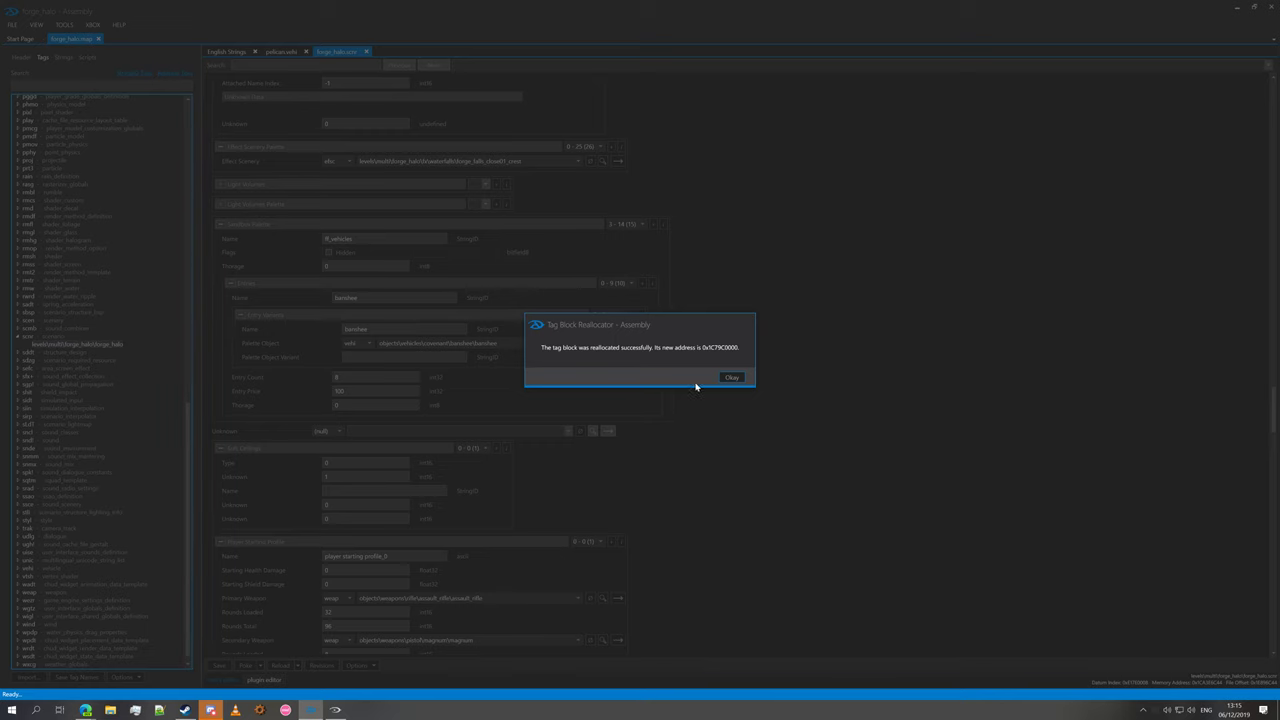
pyautogui.click(731, 378)
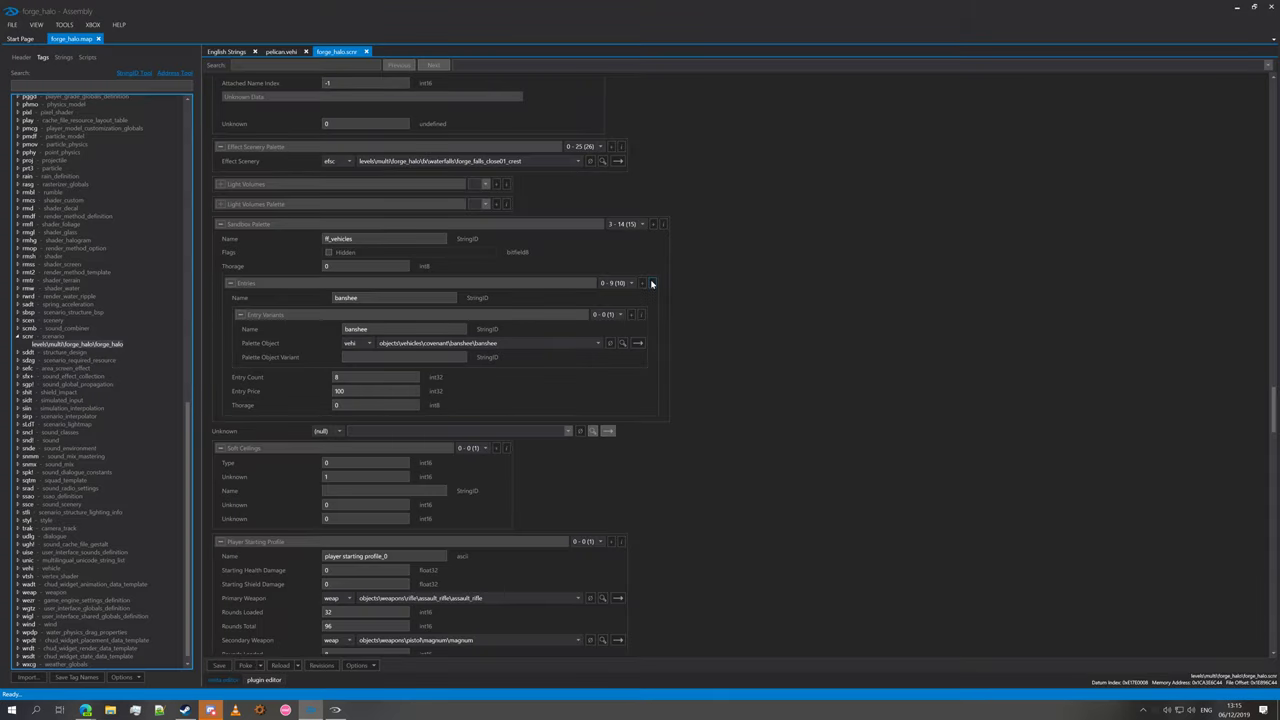
# Step: Name the new empty tenth entry pelican_forge
pyautogui.click(629, 284)
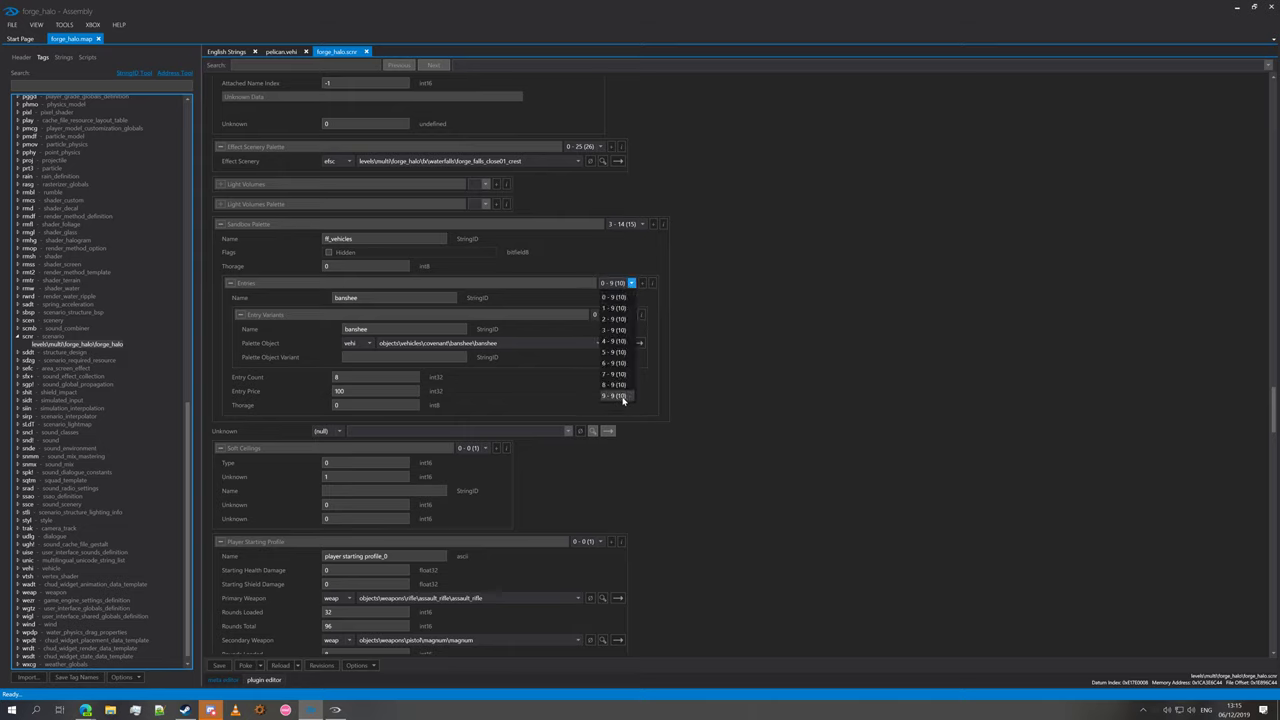
pyautogui.click(616, 396)
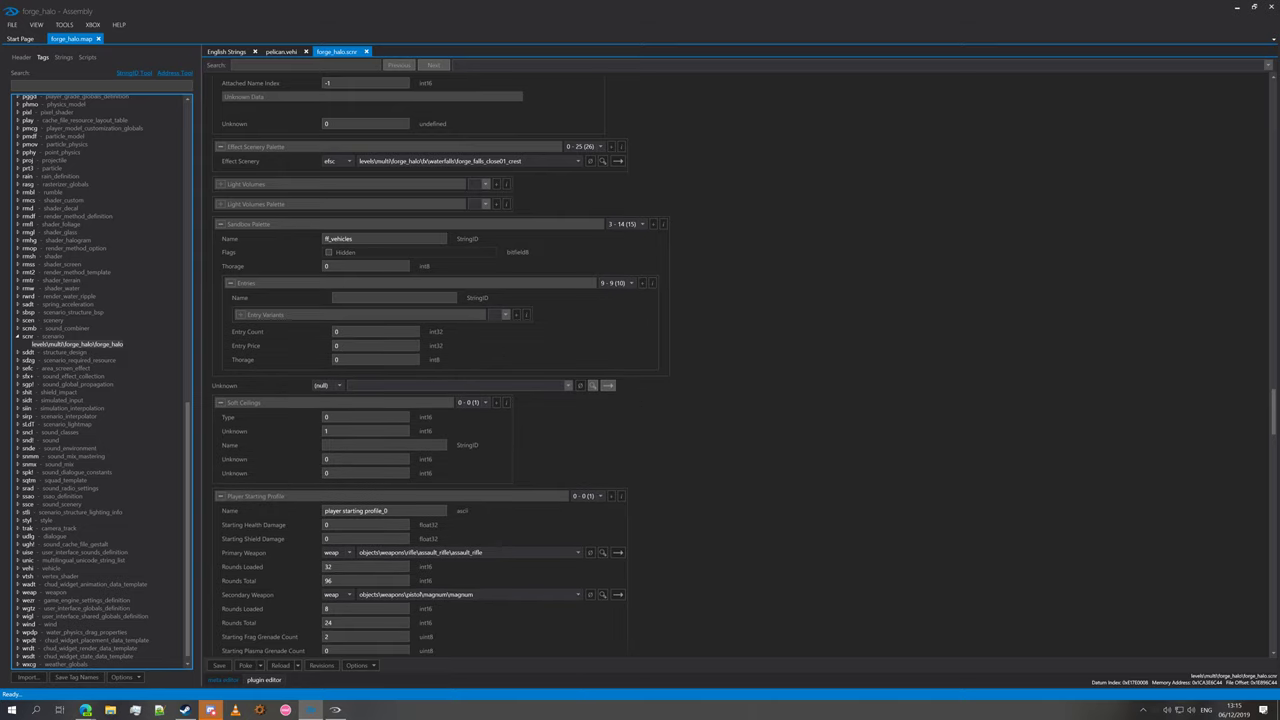
pyautogui.write('pelix')
pyautogui.write('an')
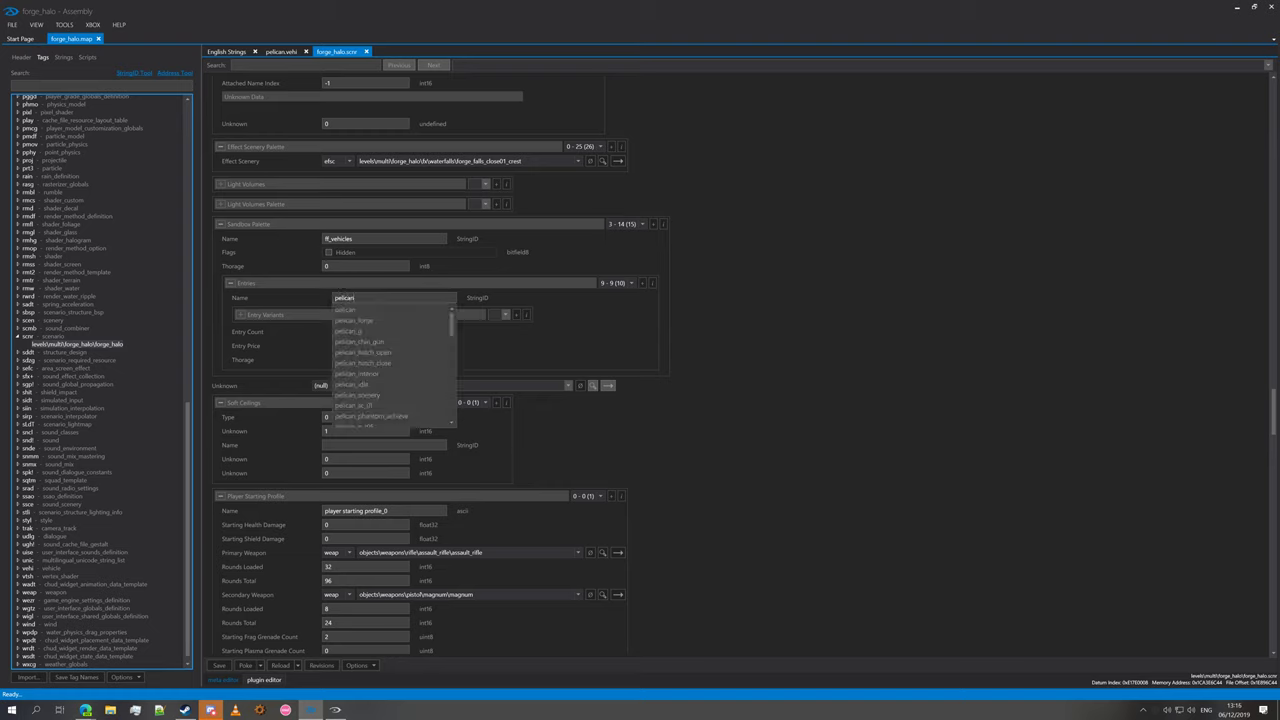
pyautogui.press('Down')
pyautogui.press('Return')
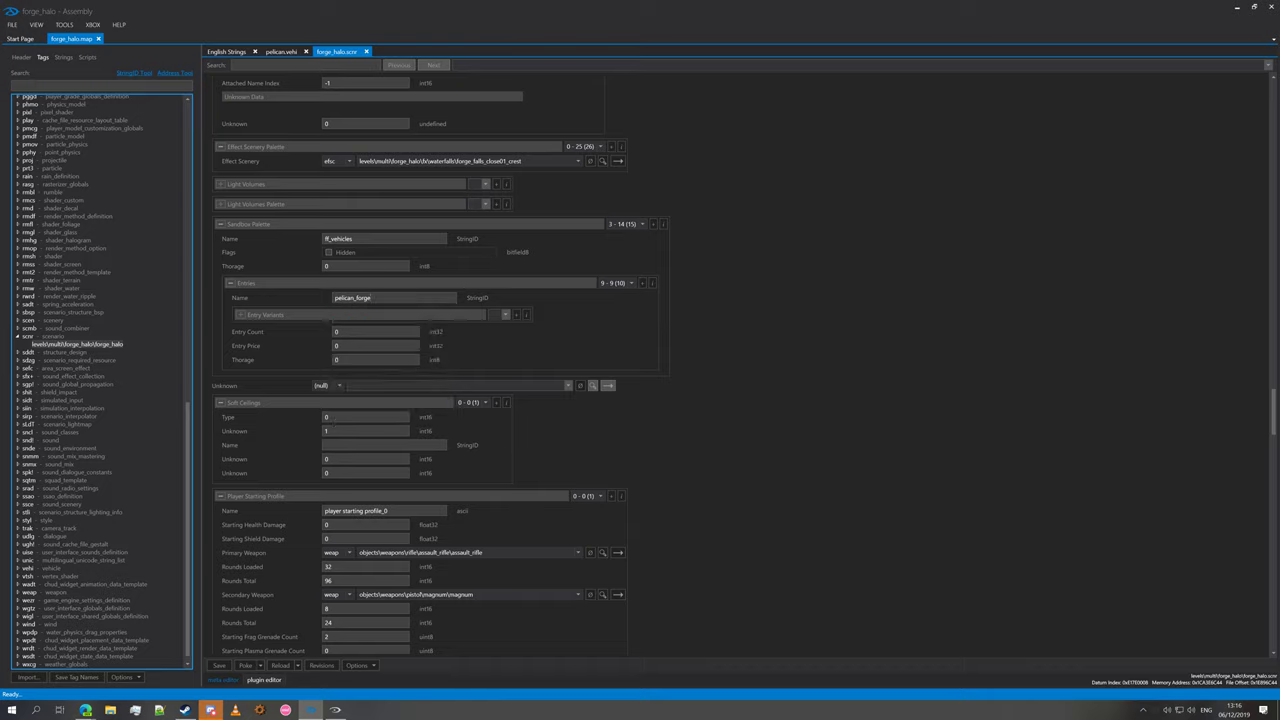
# Step: Allocate one Entry Variant for pelican_forge and name it pelican_forge
pyautogui.click(513, 316)
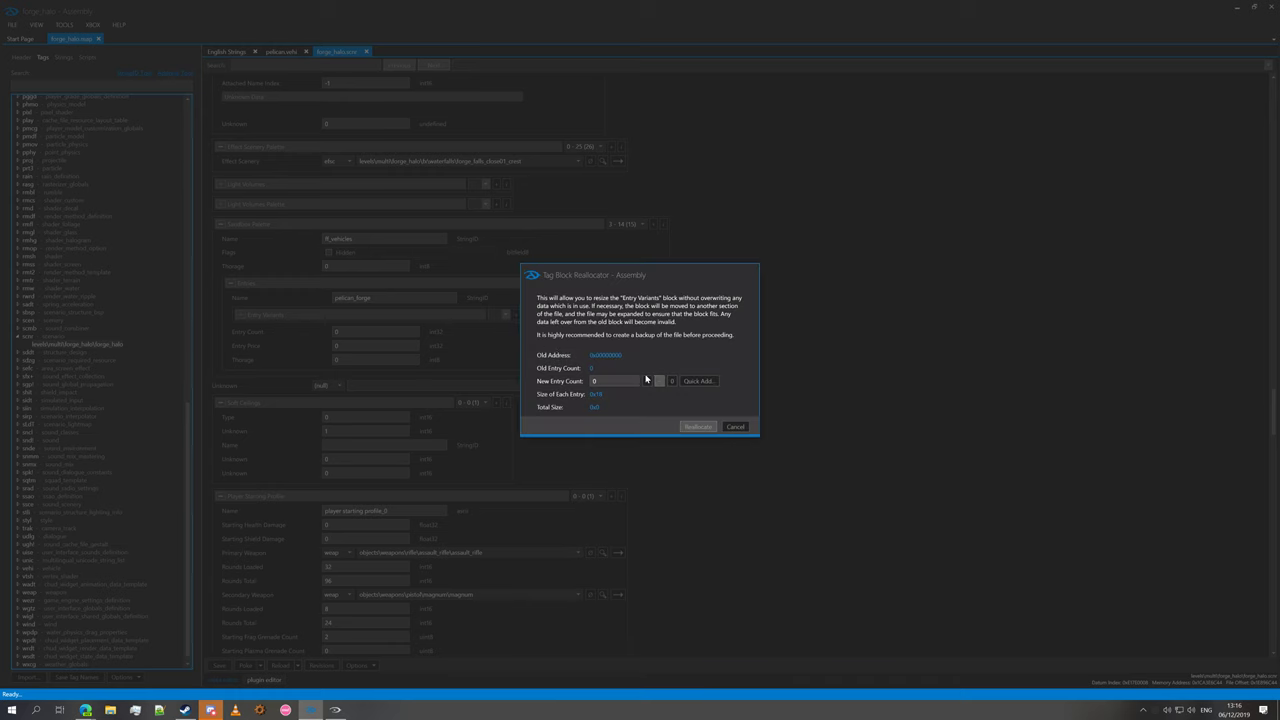
pyautogui.click(686, 428)
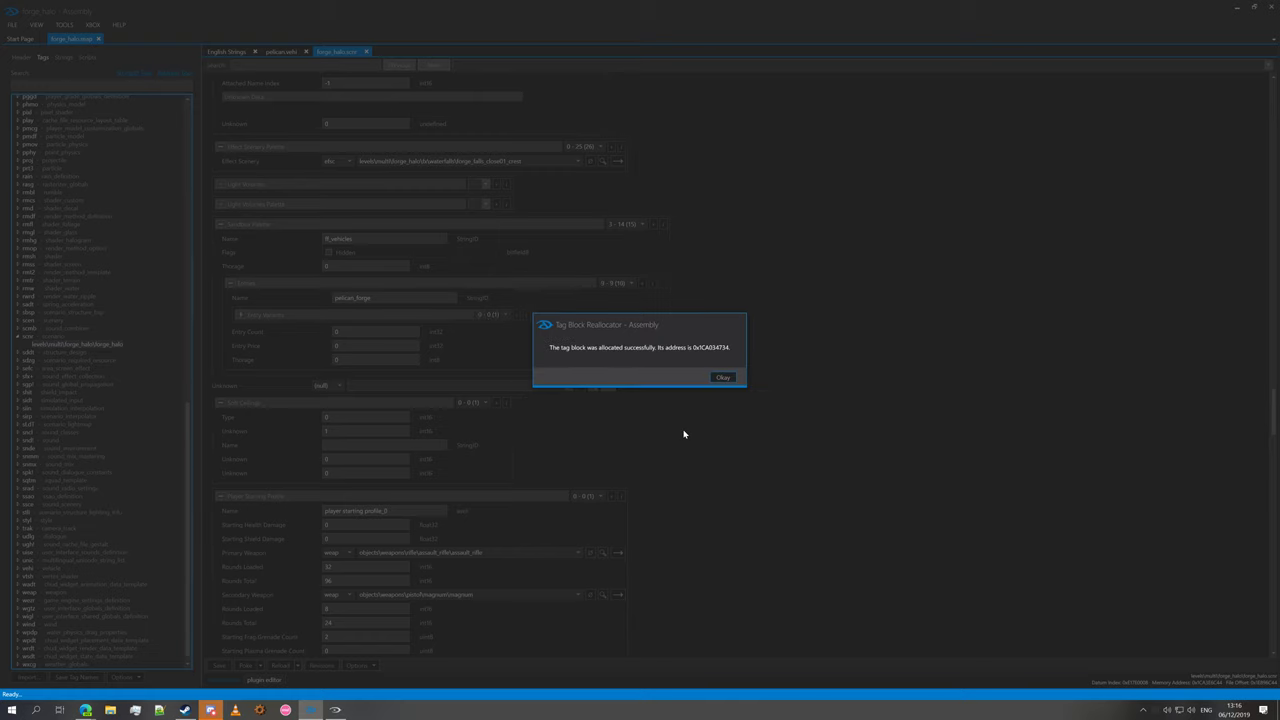
pyautogui.click(722, 377)
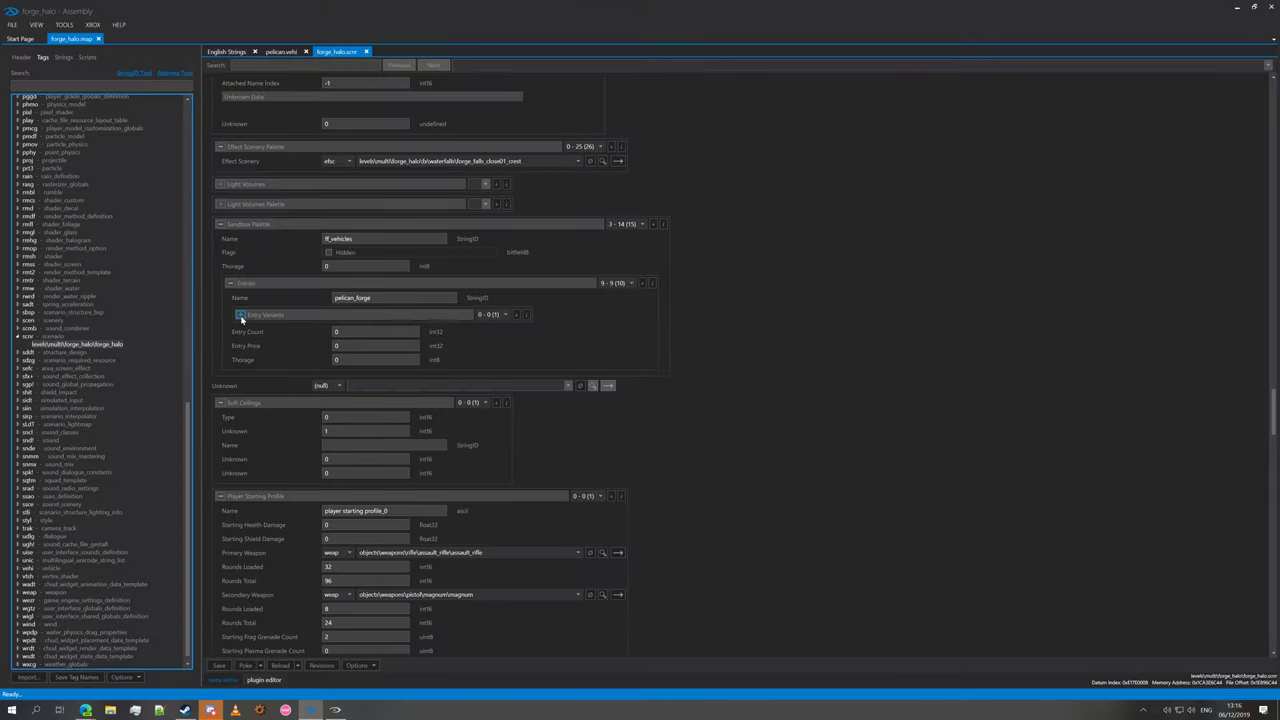
pyautogui.click(240, 315)
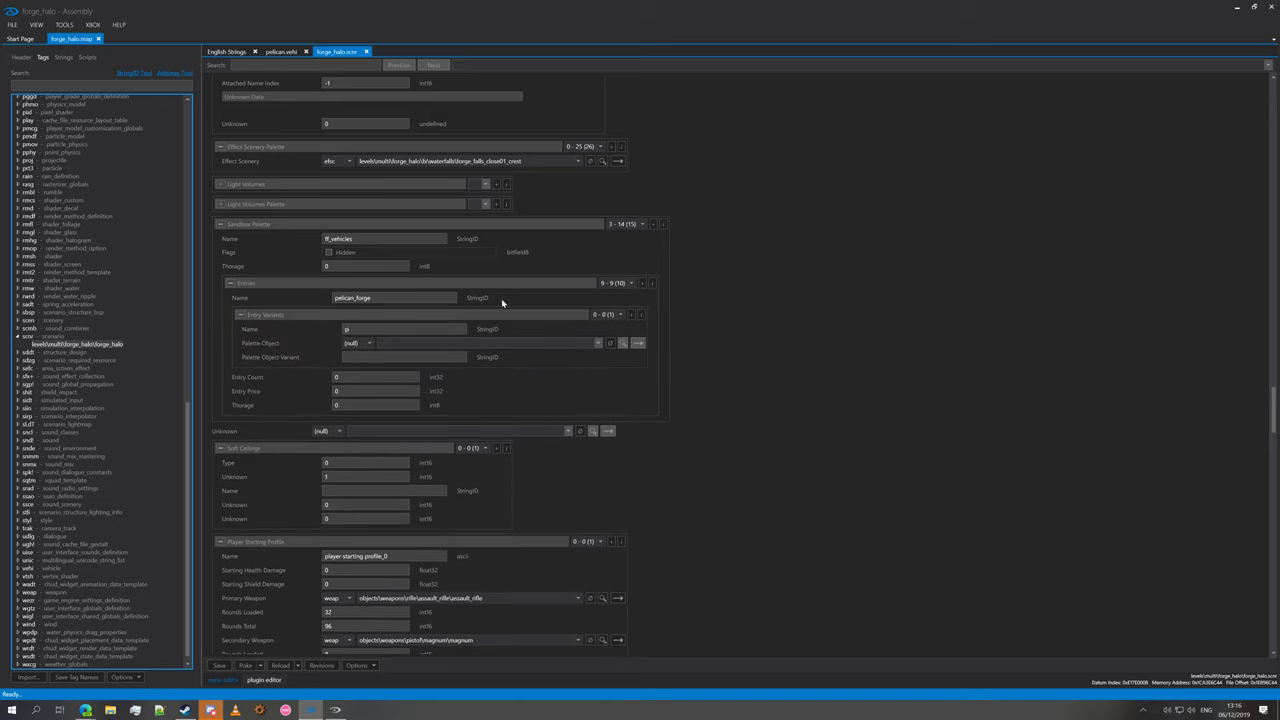
pyautogui.write('pelican')
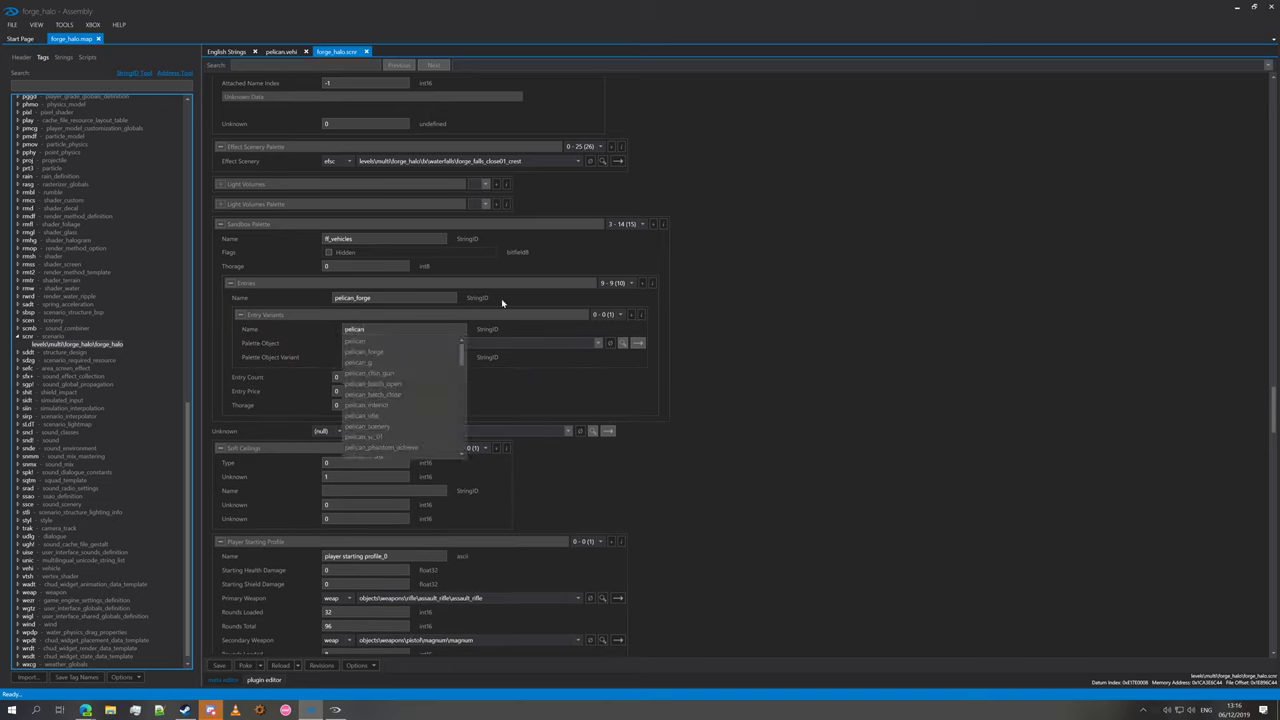
pyautogui.click(380, 352)
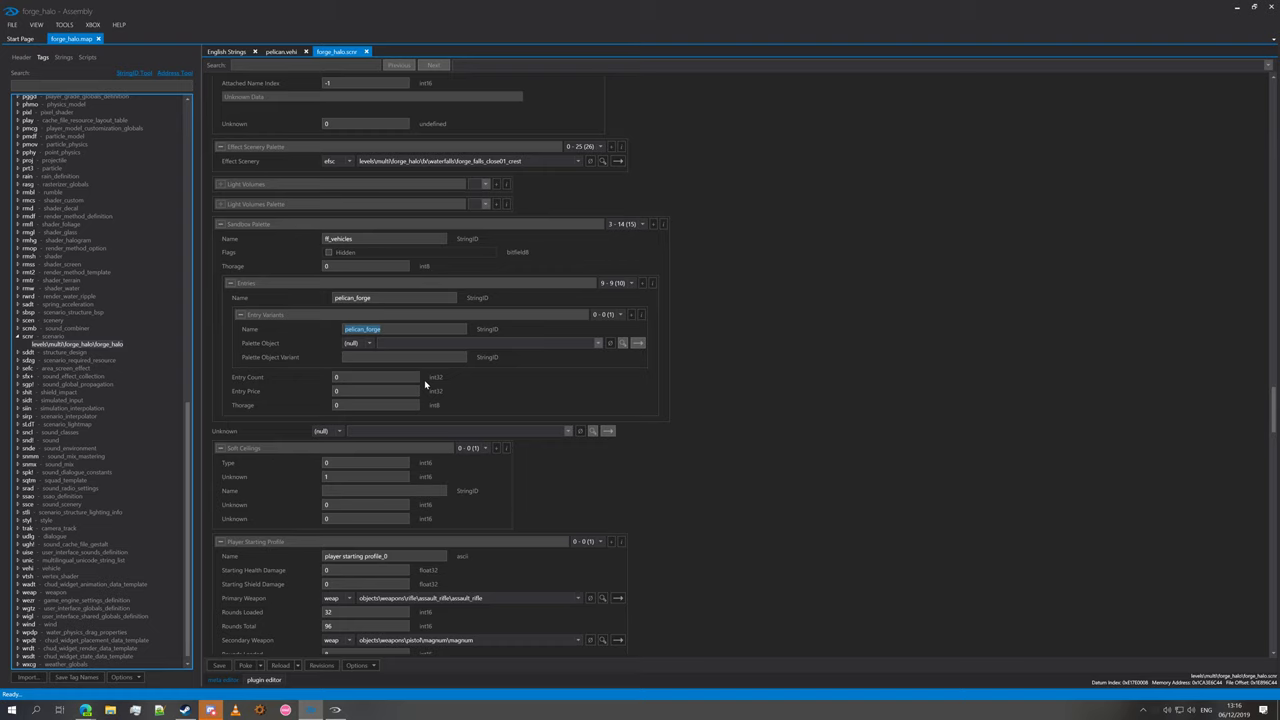
# Step: Point the variant's Palette Object to the vehi pelican tag and save the scenario
pyautogui.click(352, 343)
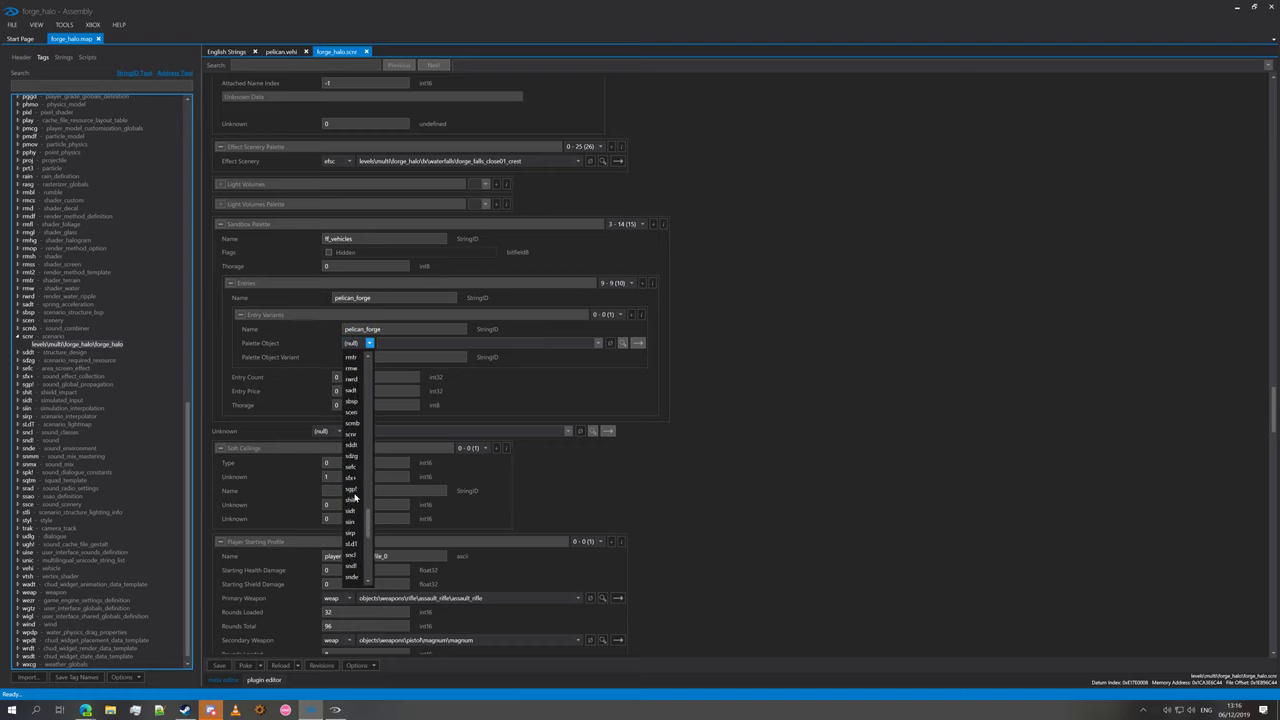
pyautogui.scroll(-3, 354, 497)
pyautogui.click(352, 437)
pyautogui.click(440, 345)
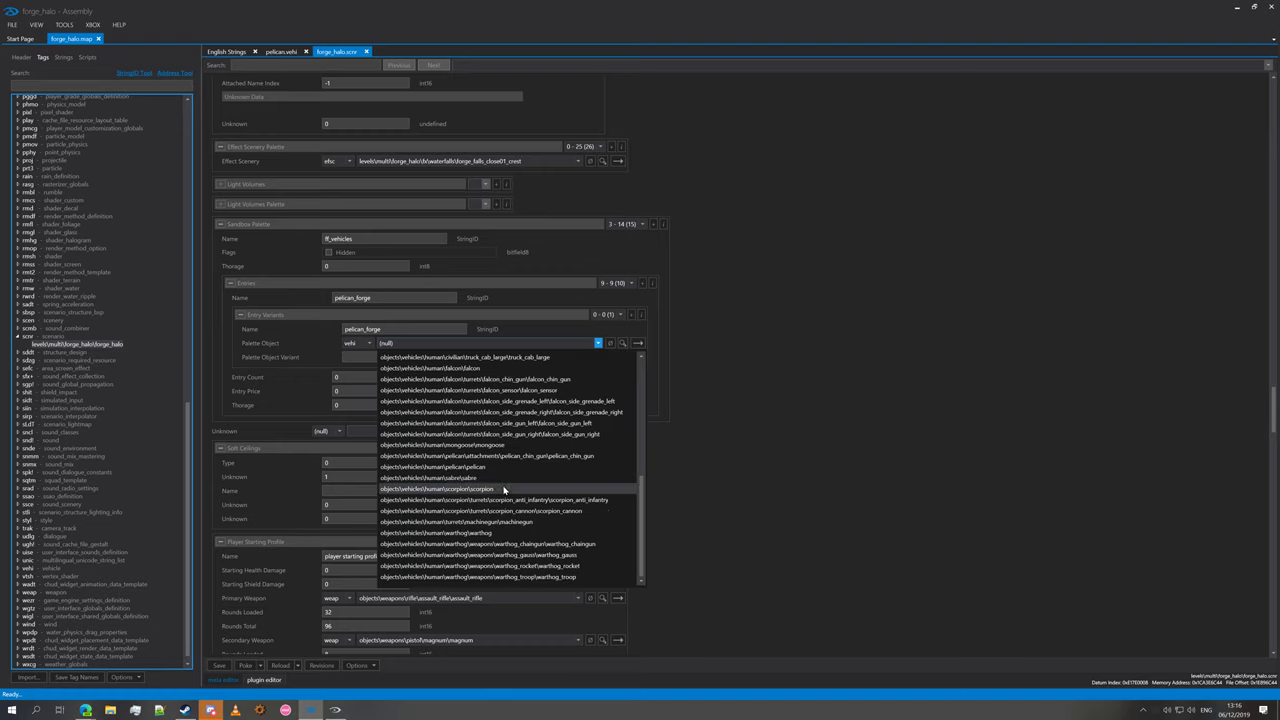
pyautogui.click(450, 466)
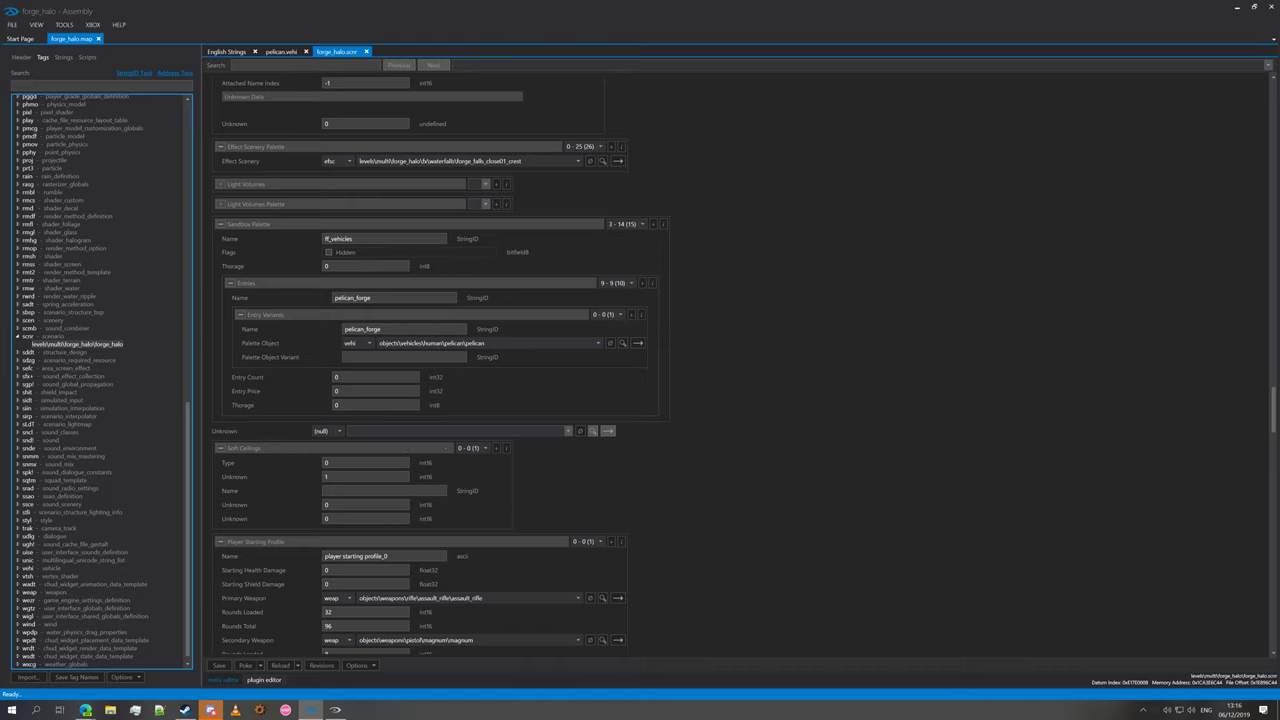
pyautogui.click(219, 665)
pyautogui.click(705, 377)
# Step: Launch Forge World in MCC and spawn a Pelican from the Vehicles palette in monitor mode
pyautogui.hotkey('alt', 'Tab')
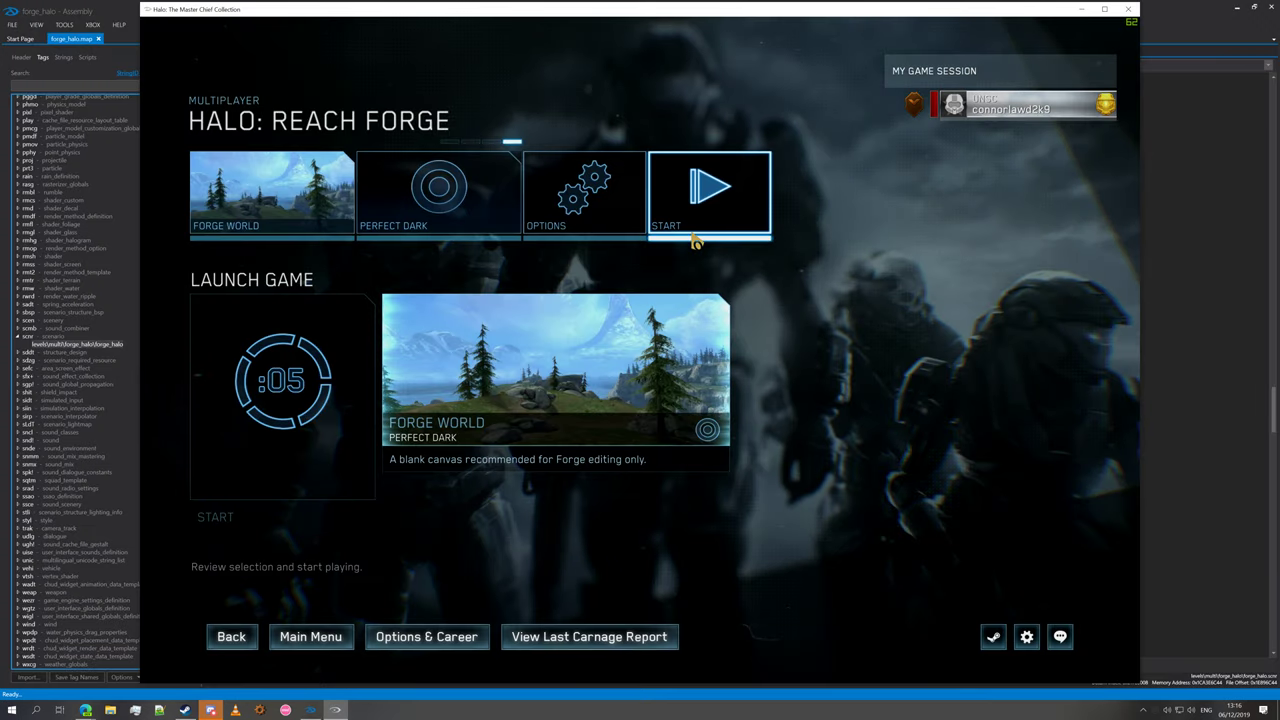
pyautogui.click(697, 228)
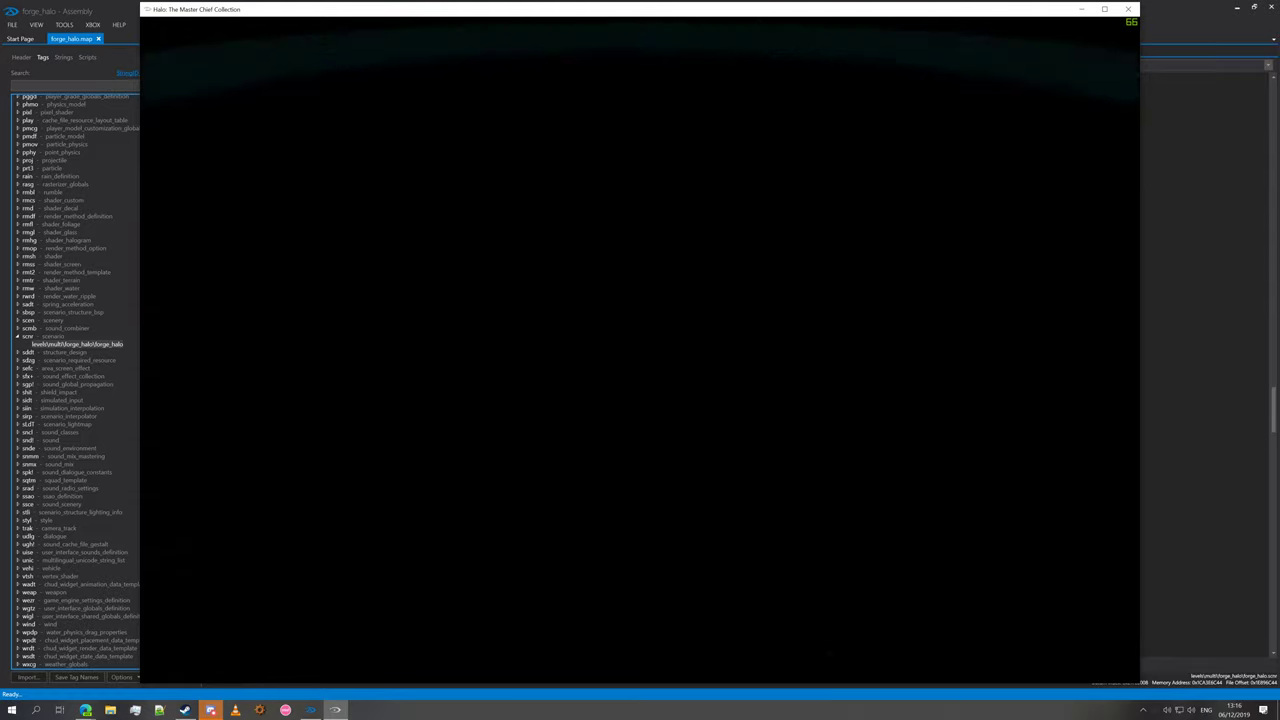
pyautogui.press('Up')
pyautogui.press('e')
pyautogui.press('Down')
pyautogui.press('Down')
pyautogui.press('Down')
pyautogui.press('e')
pyautogui.press('Up')
pyautogui.press('e')
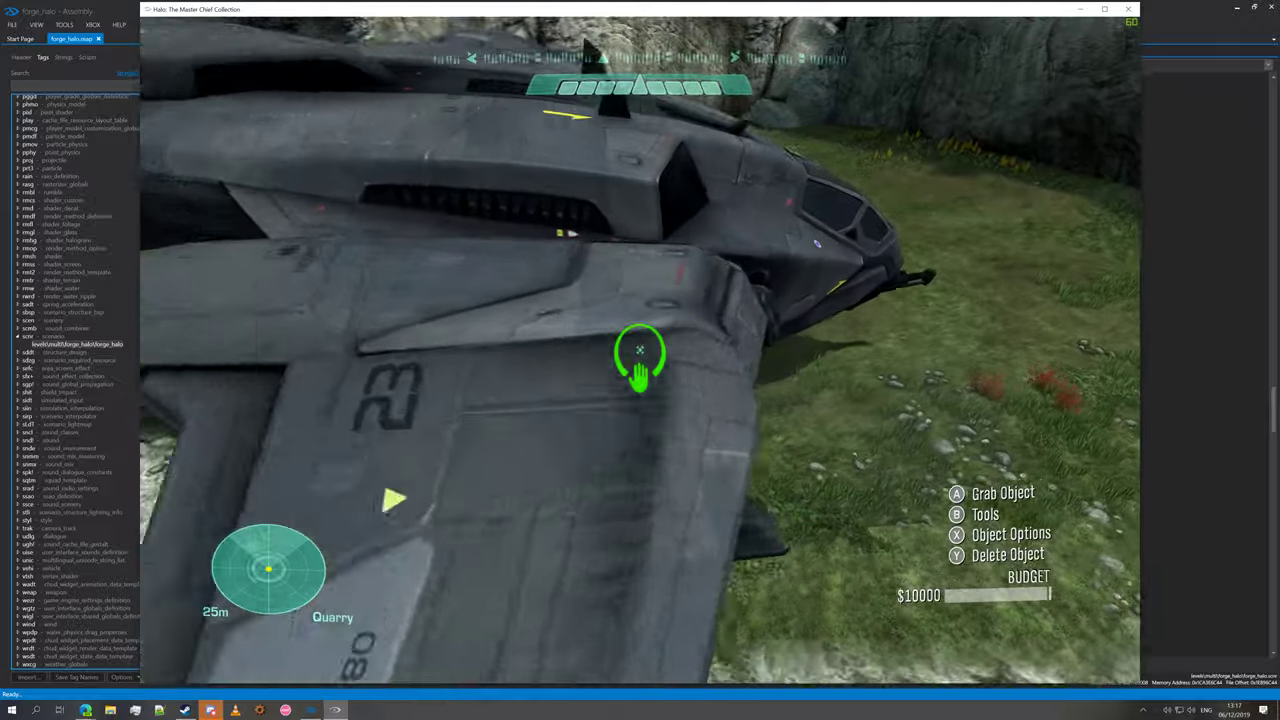
# Step: Toggle between Spartan and monitor mode and recheck that Pelican is listed under Vehicles
pyautogui.press('Escape')
pyautogui.press('4')
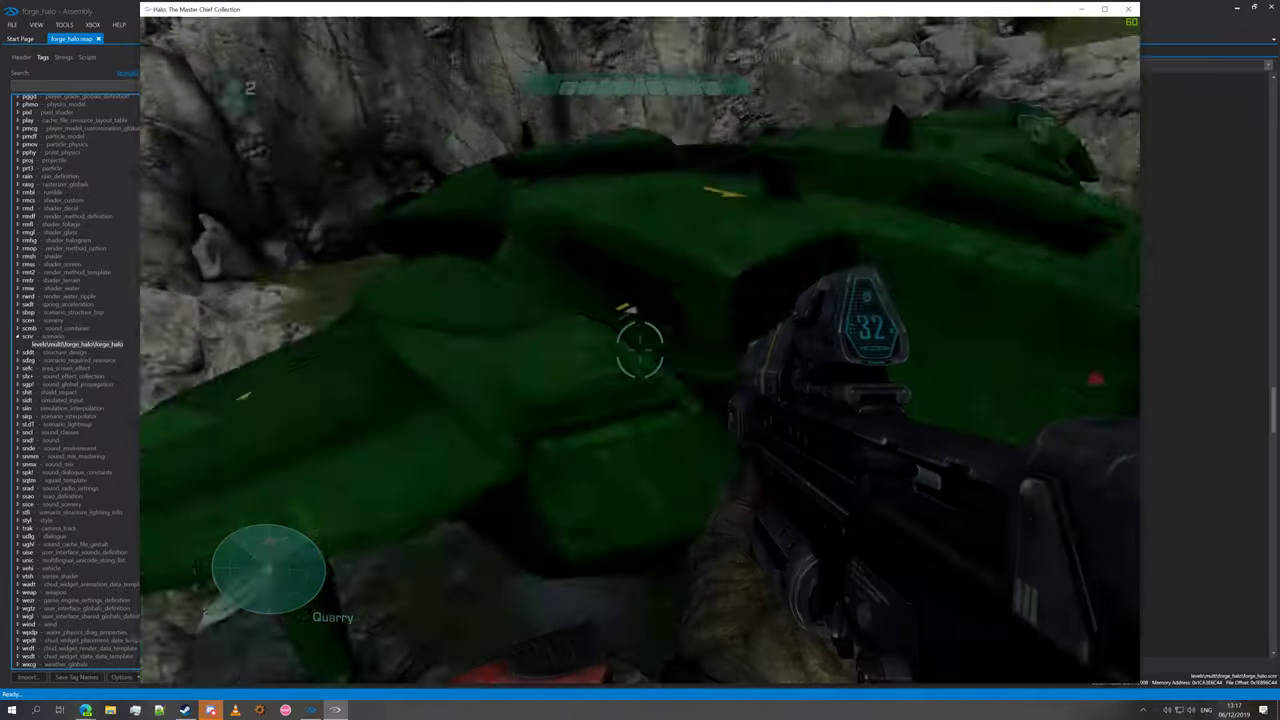
pyautogui.press('4')
pyautogui.press('e')
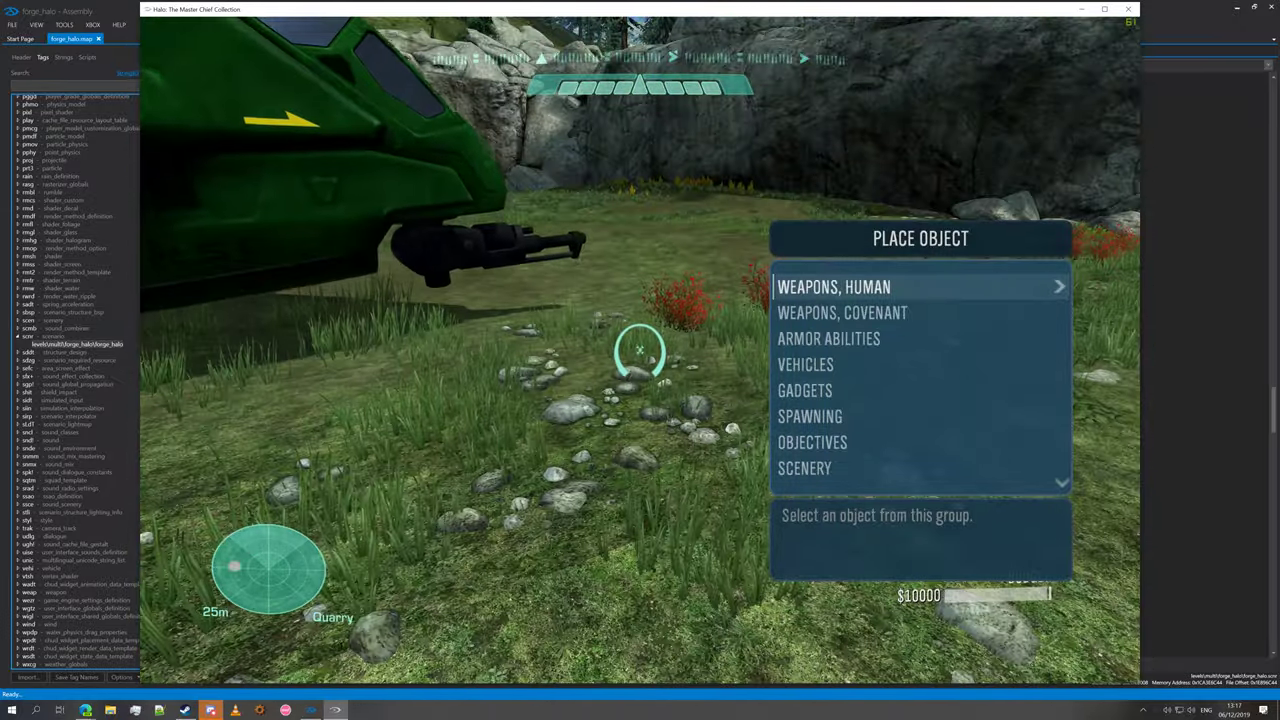
pyautogui.press('Down')
pyautogui.press('Down')
pyautogui.press('Down')
pyautogui.press('Return')
pyautogui.press('Up')
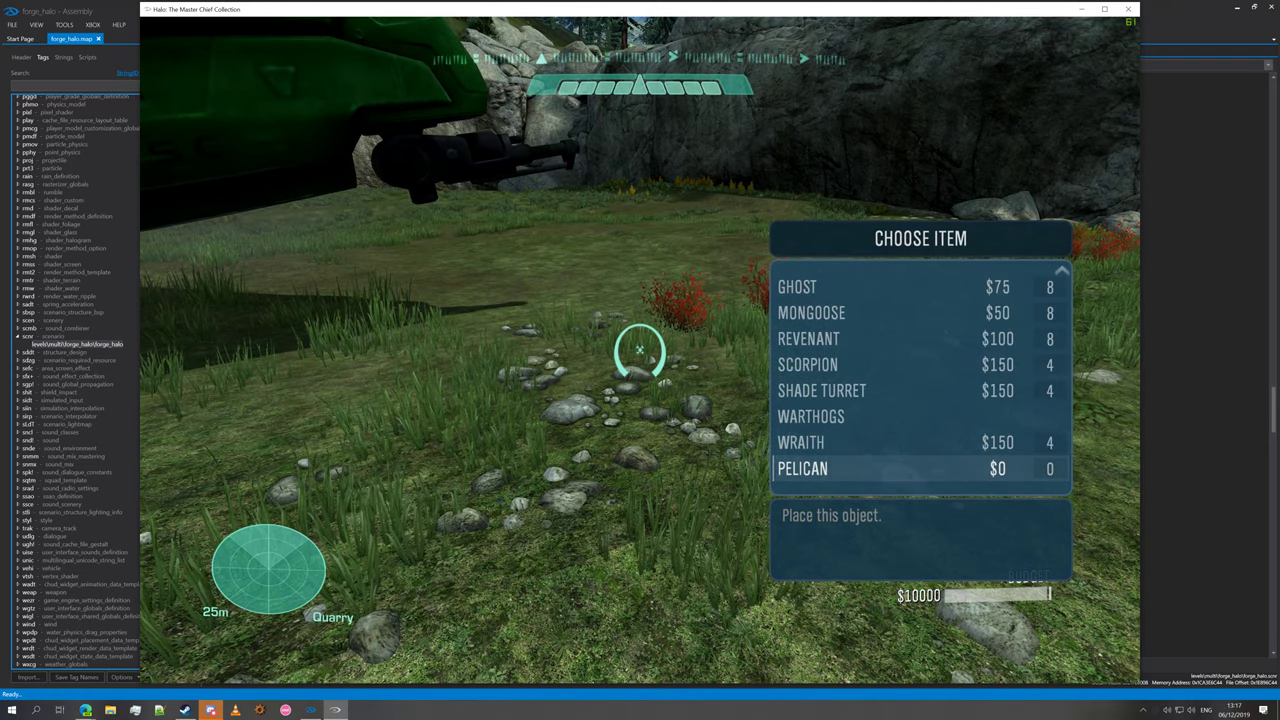
pyautogui.press('Escape')
pyautogui.press('4')
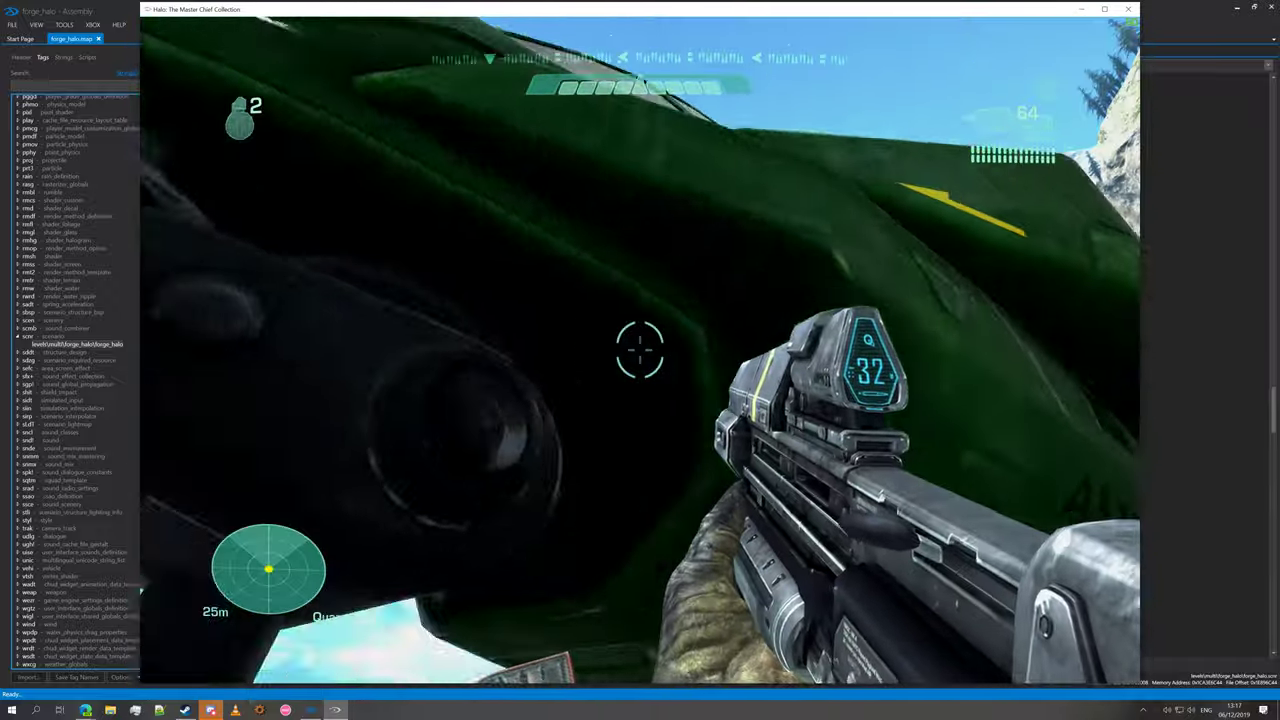
pyautogui.press('4')
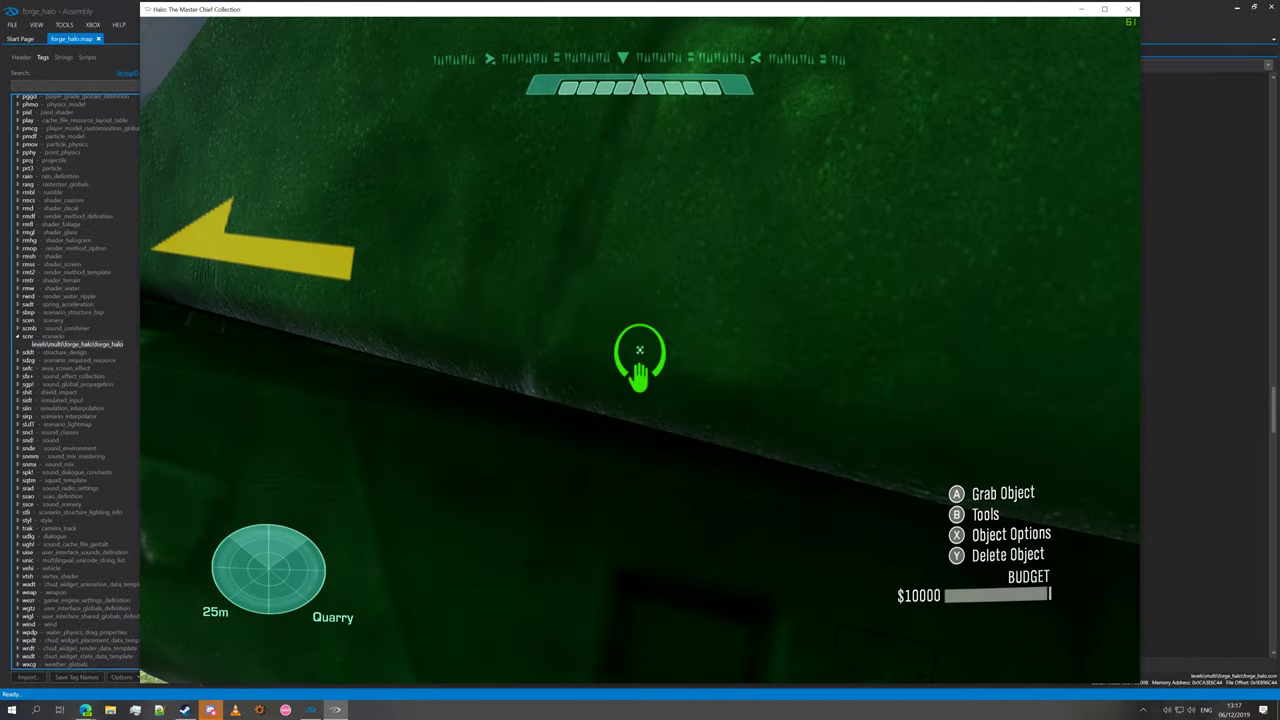
# Step: Poke the pelican.vehi tag edits from Assembly into the running game
pyautogui.hotkey('alt', 'Tab')
pyautogui.click(282, 52)
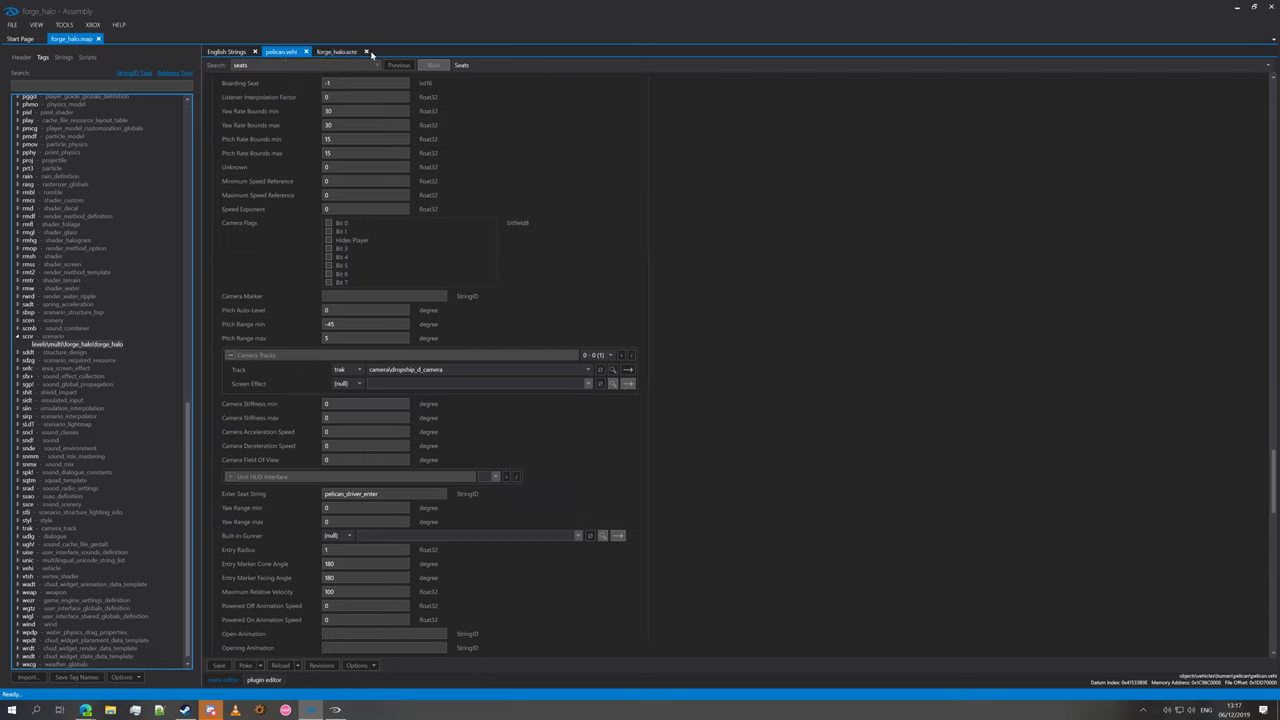
pyautogui.scroll(10, 670, 469)
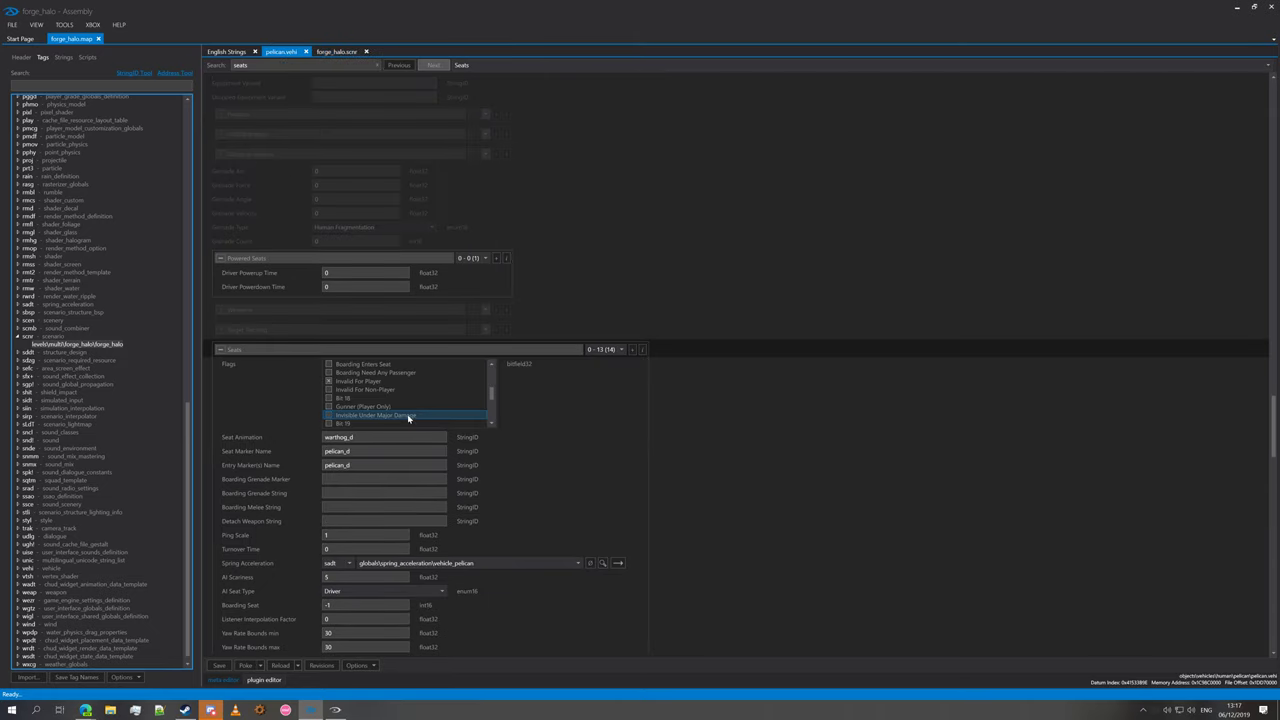
pyautogui.click(247, 666)
# Step: Back in the game, switch to the Spartan and board the placed Pelican as pilot
pyautogui.click(311, 710)
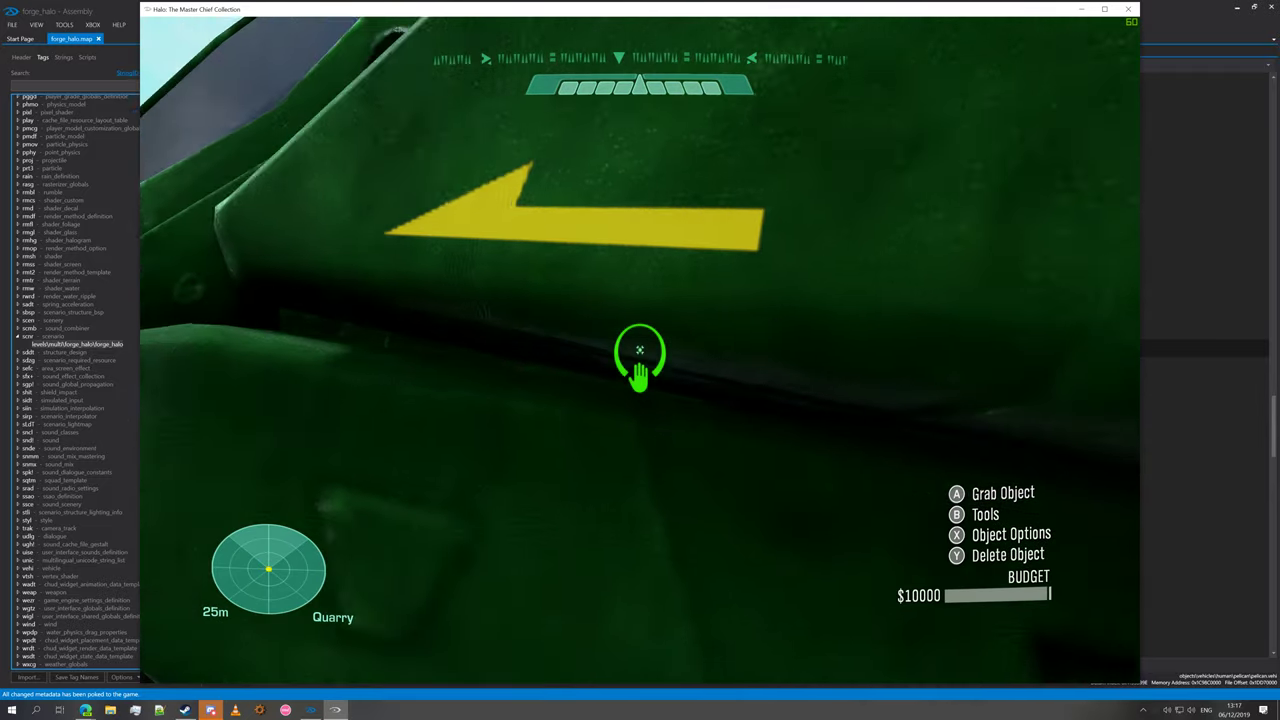
pyautogui.press('4')
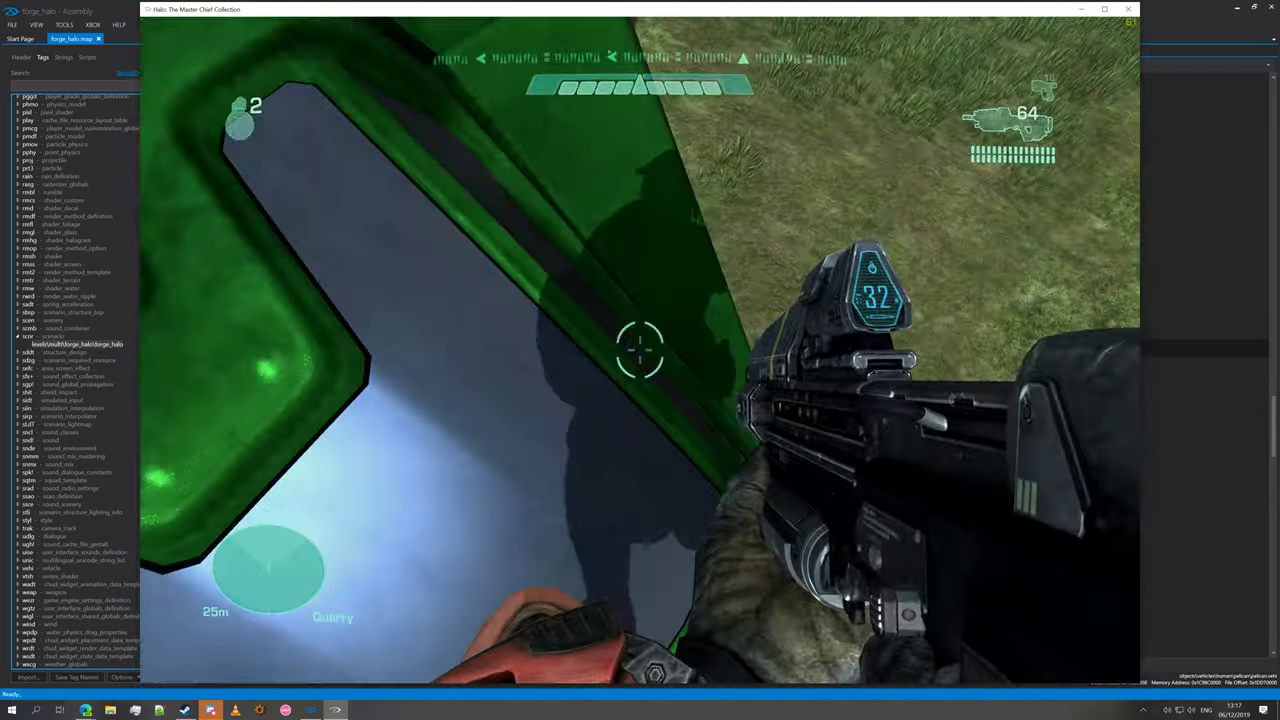
pyautogui.press('e')
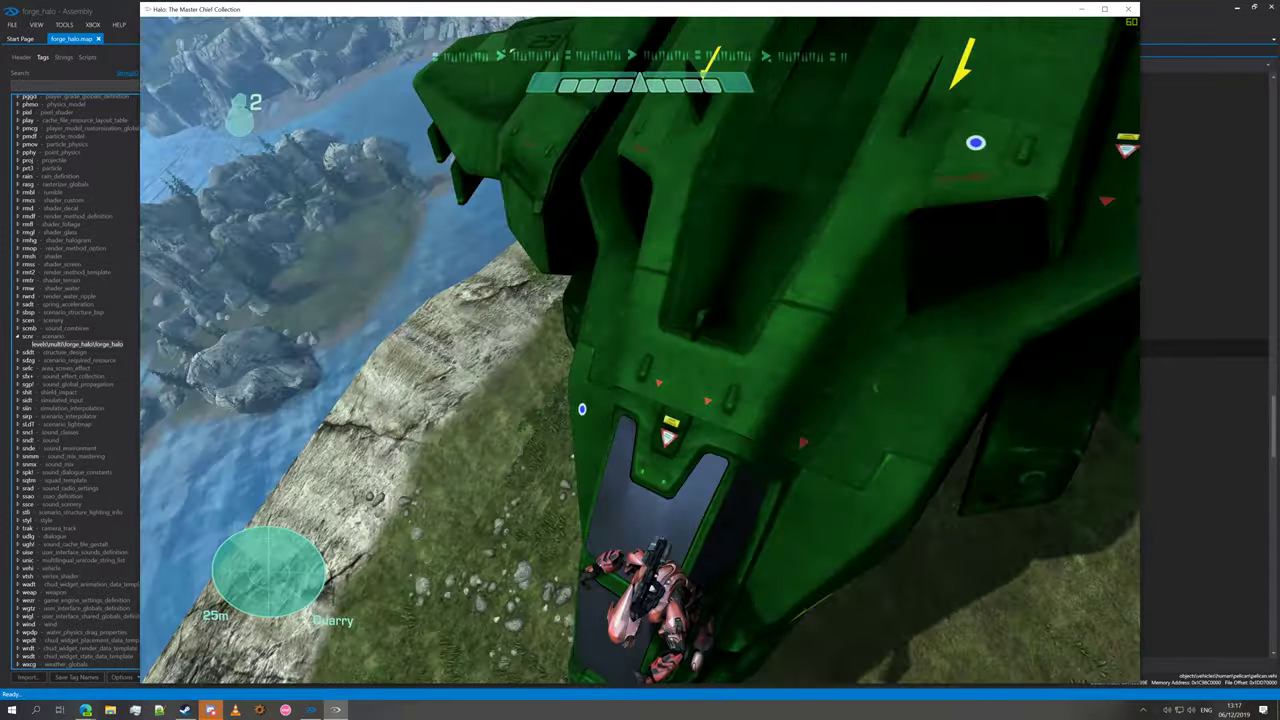
# Step: Fly the Pelican past the coastline and over the sea, ending hovering above the cliff
pyautogui.press('w')
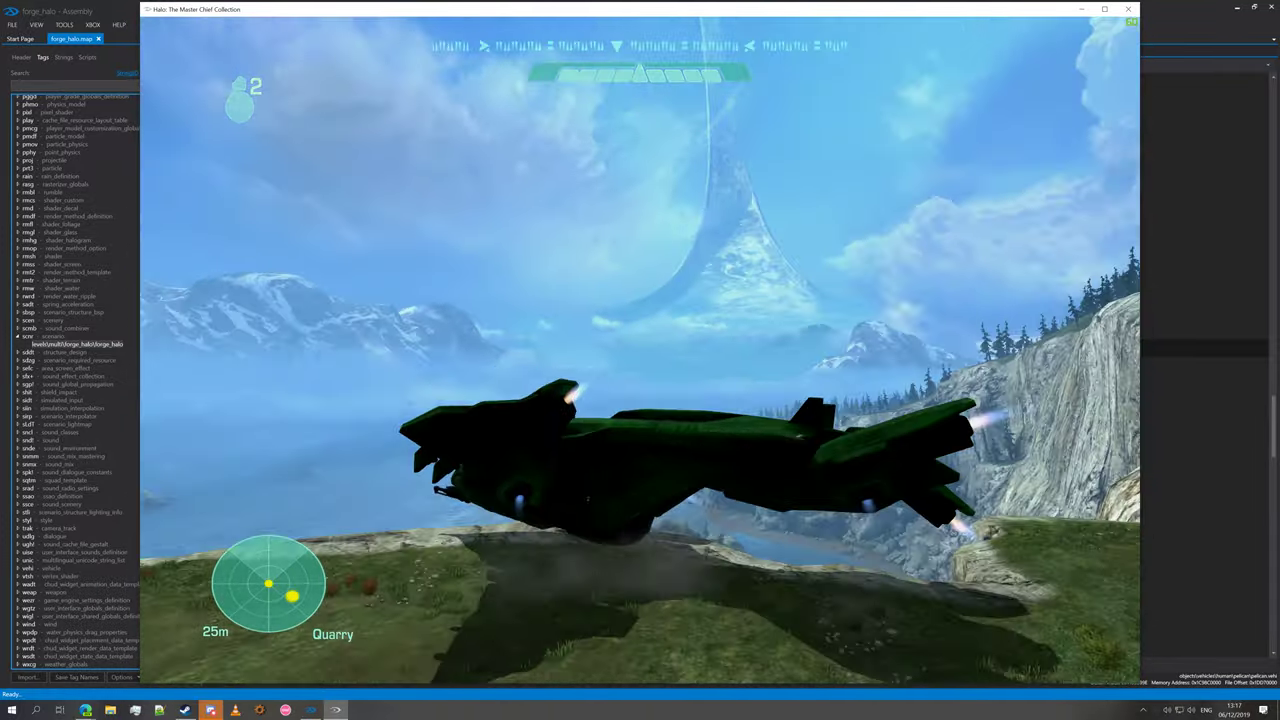
pyautogui.press('w')
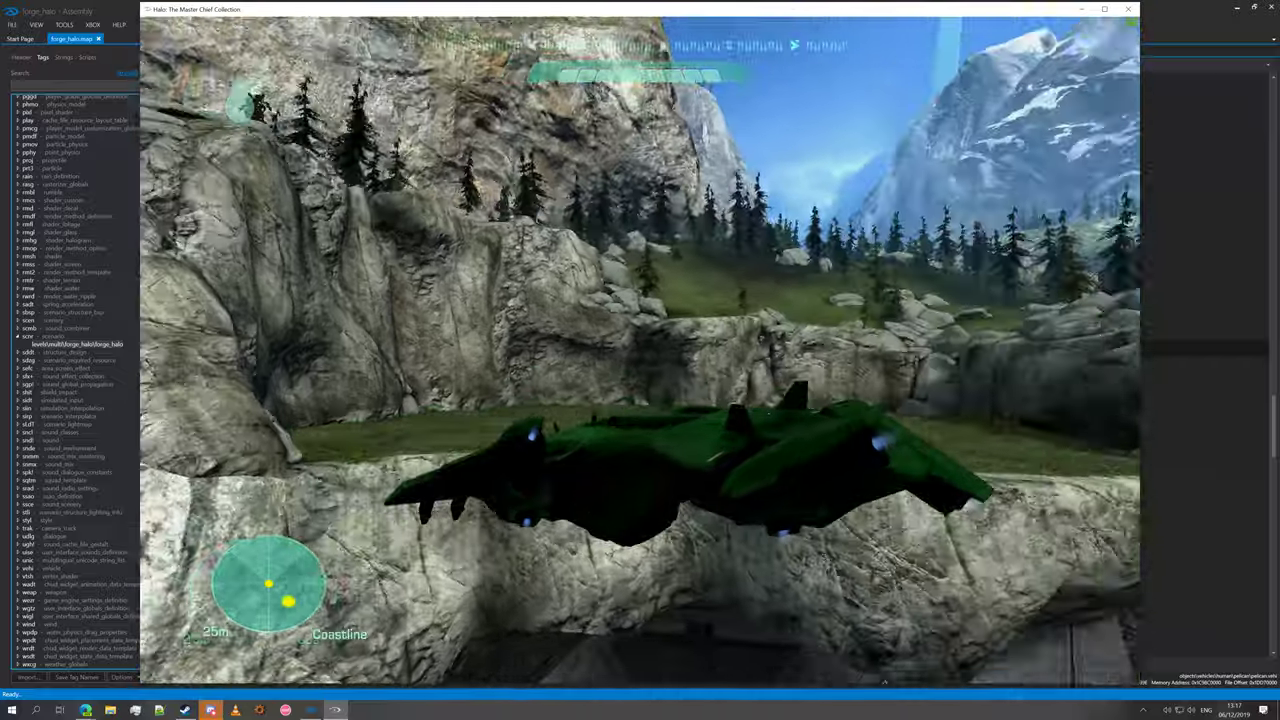
pyautogui.press('w')
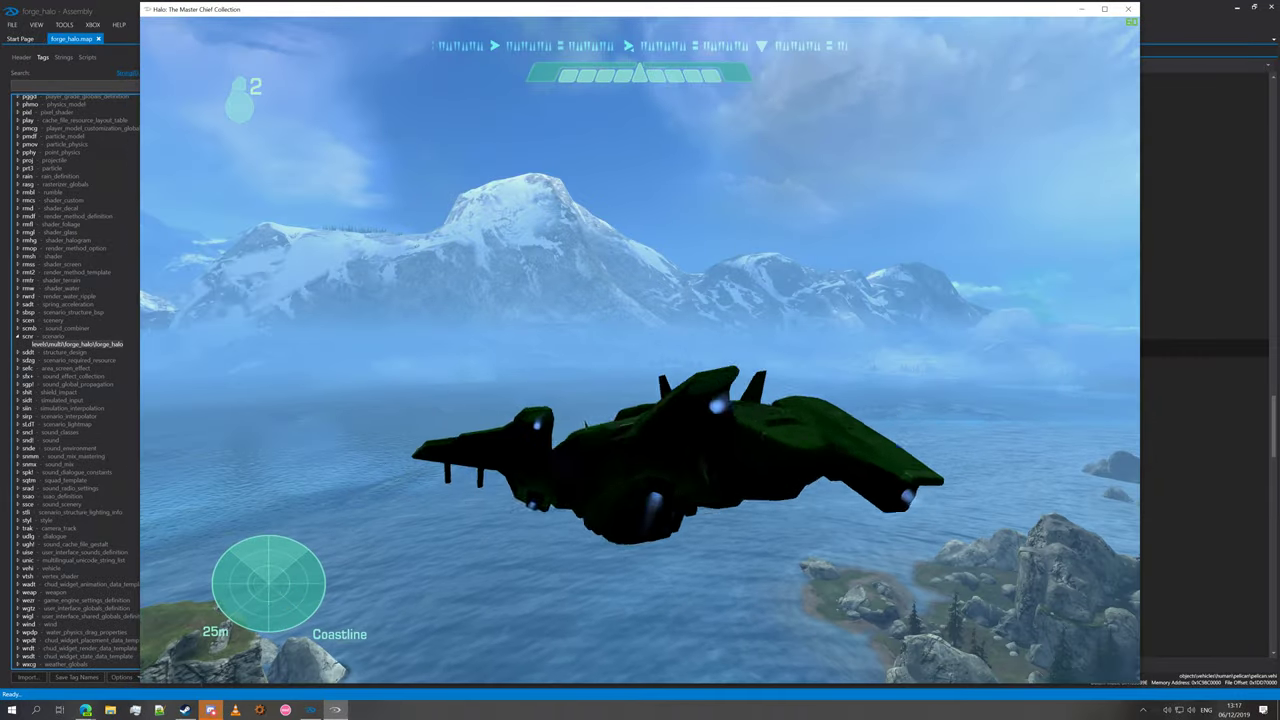
pyautogui.press('w')
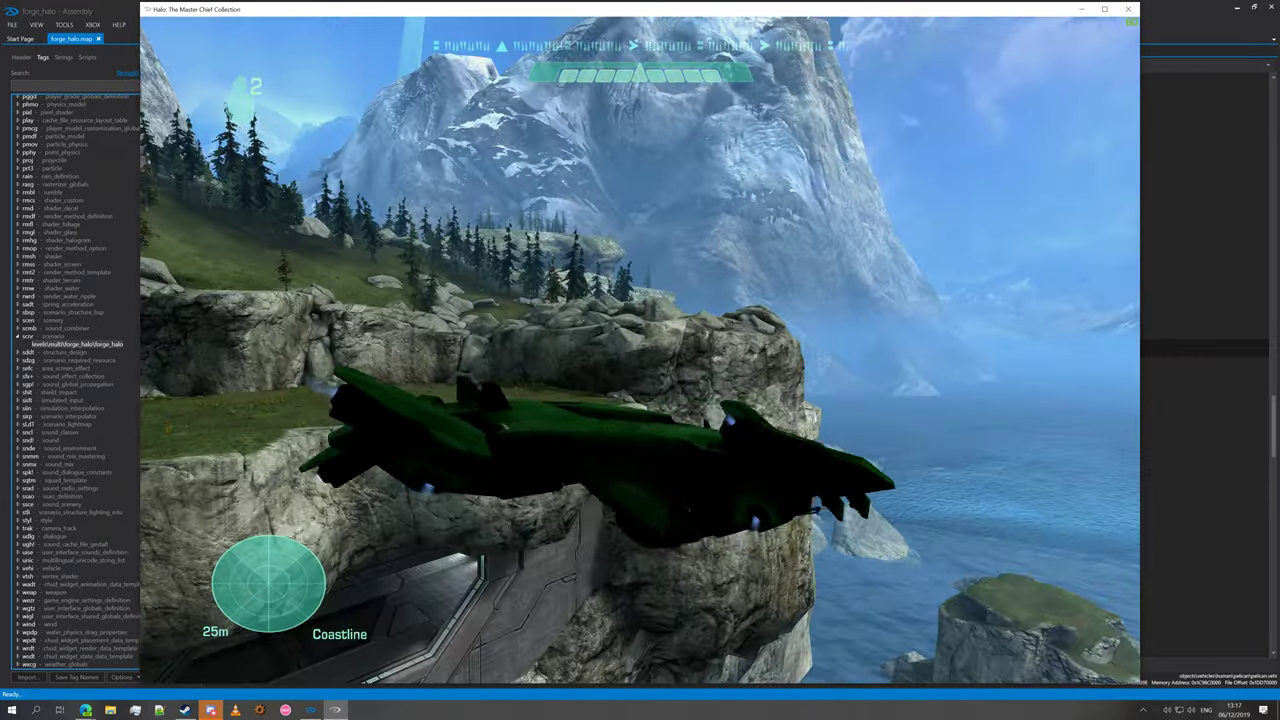
pyautogui.press('w')
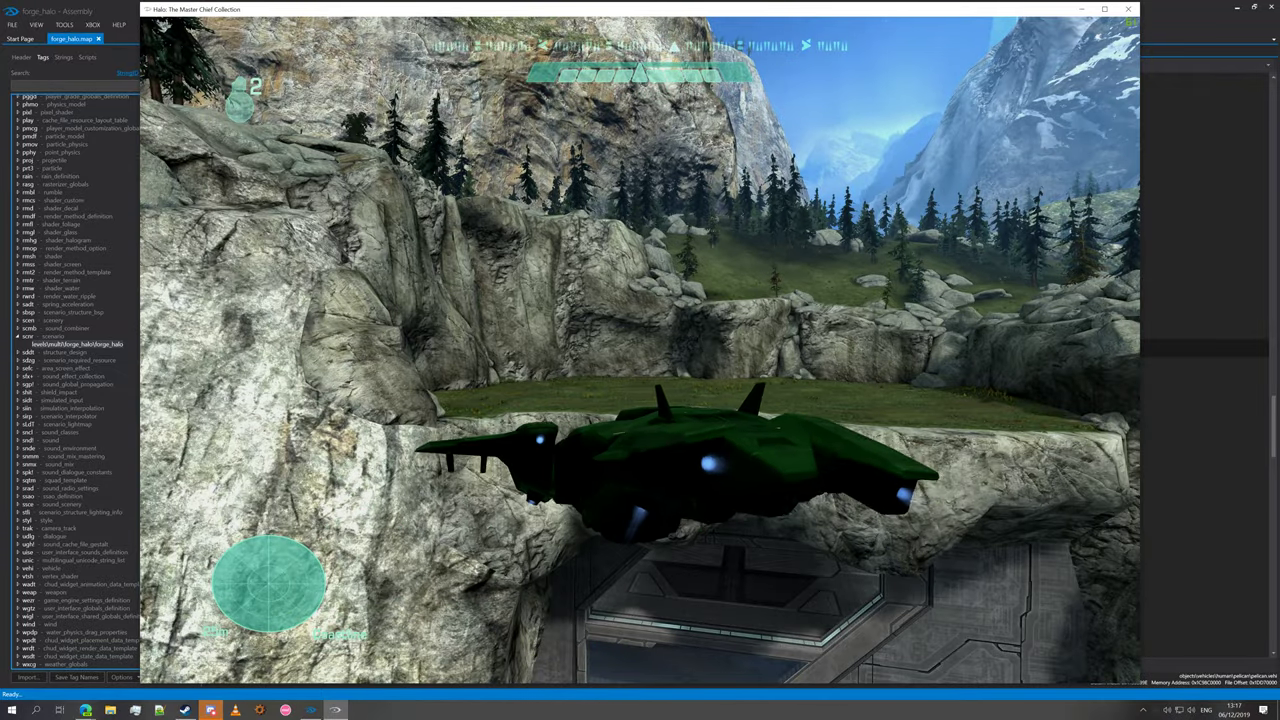
pyautogui.press('a')
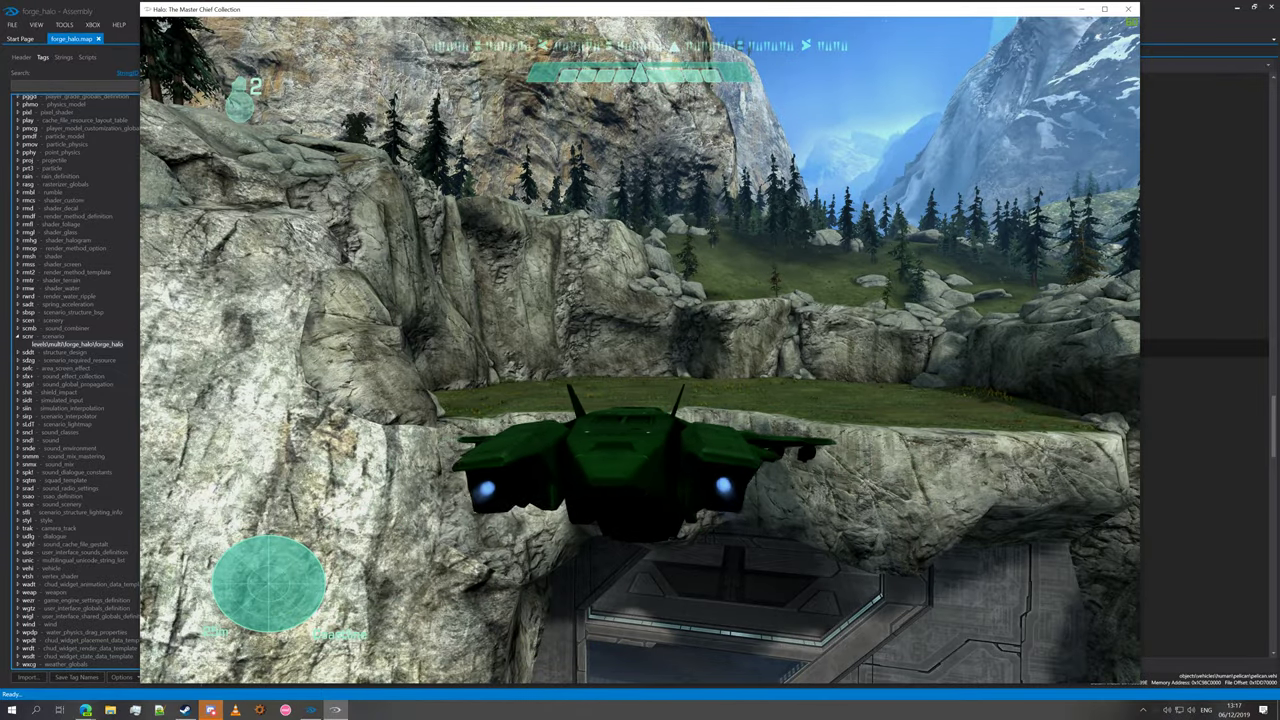